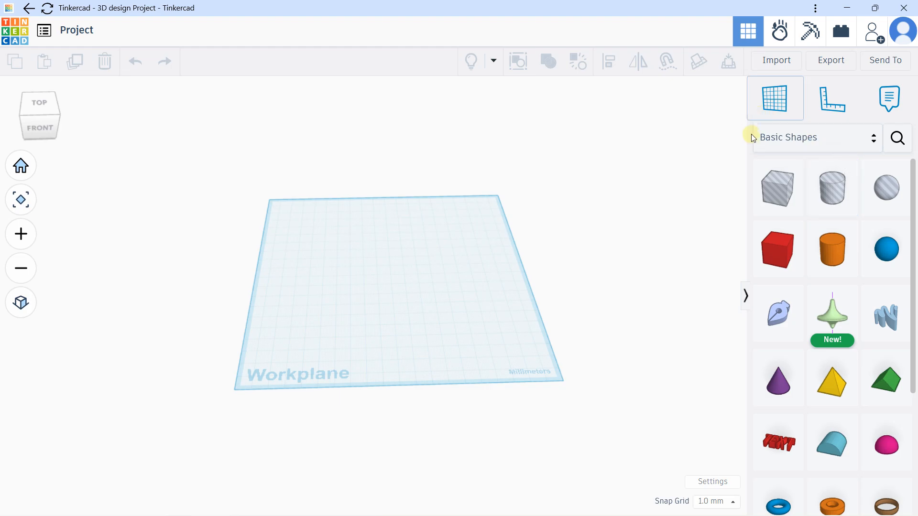
Place a solid red box from the Basic Shapes collection near the middle of the workplane
{"action": "left_click", "coordinate": [783, 139]}
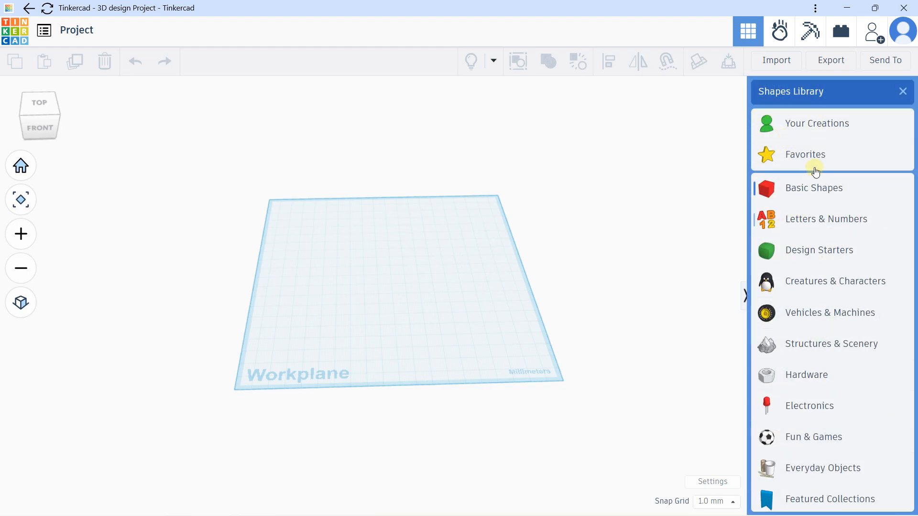
{"action": "left_click", "coordinate": [799, 191]}
{"action": "left_click", "coordinate": [789, 138]}
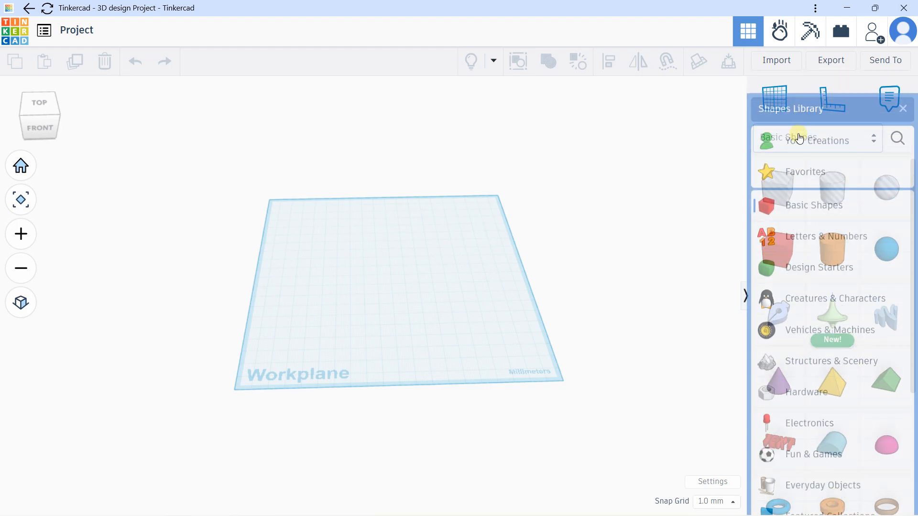
{"action": "left_click", "coordinate": [803, 193]}
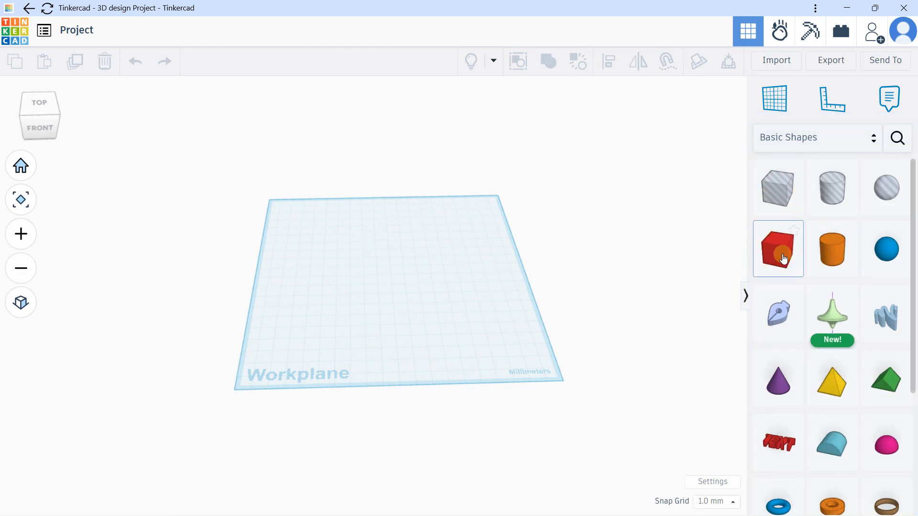
{"action": "left_click_drag", "start_coordinate": [784, 259], "coordinate": [410, 276]}
{"action": "scroll", "coordinate": [340, 307], "scroll_direction": "up", "scroll_amount": 2}
{"action": "left_click_drag", "start_coordinate": [441, 235], "coordinate": [372, 276]}
{"action": "scroll", "coordinate": [388, 280], "scroll_direction": "up", "scroll_amount": 1}
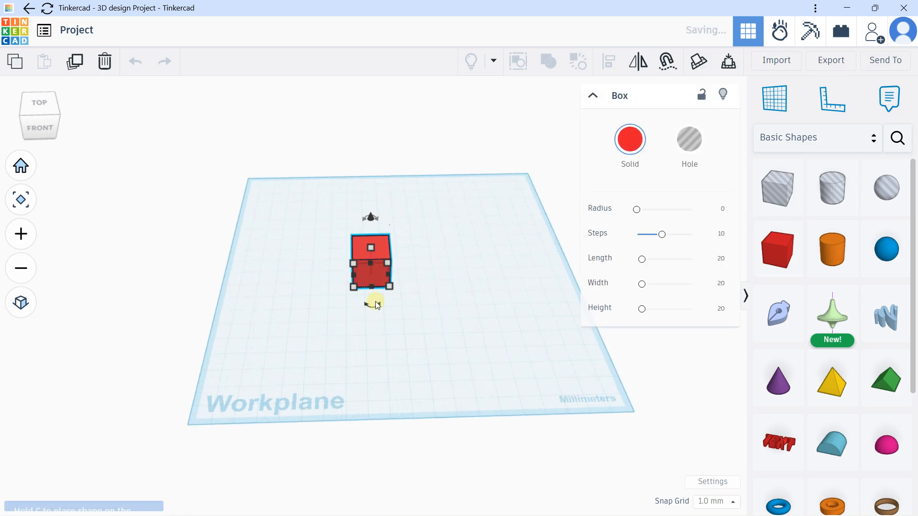
Set the box's length to 60, width to 80 and height to 40
{"action": "right_click_drag", "start_coordinate": [326, 300], "coordinate": [339, 280]}
{"action": "scroll", "coordinate": [342, 284], "scroll_direction": "down", "scroll_amount": 1}
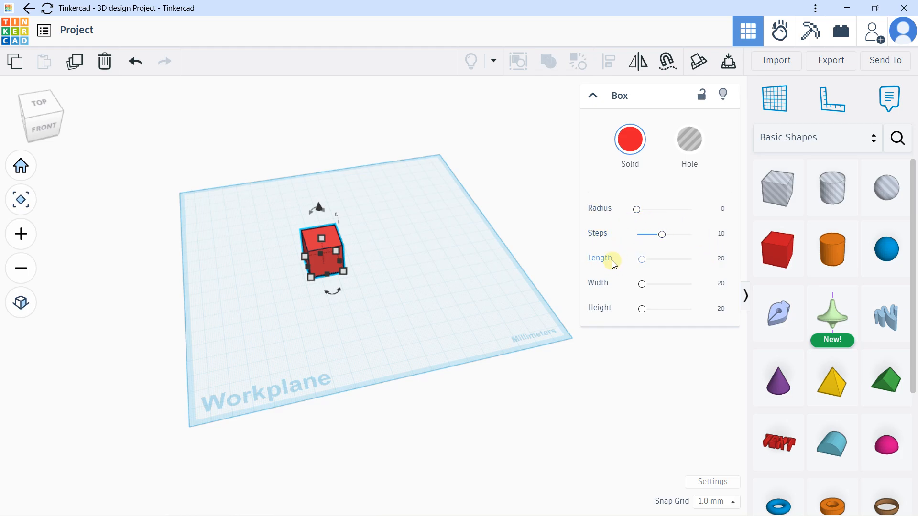
{"action": "left_click", "coordinate": [722, 260]}
{"action": "key", "text": "Caps_Lock"}
{"action": "key", "text": "BackSpace"}
{"action": "type", "text": "60"}
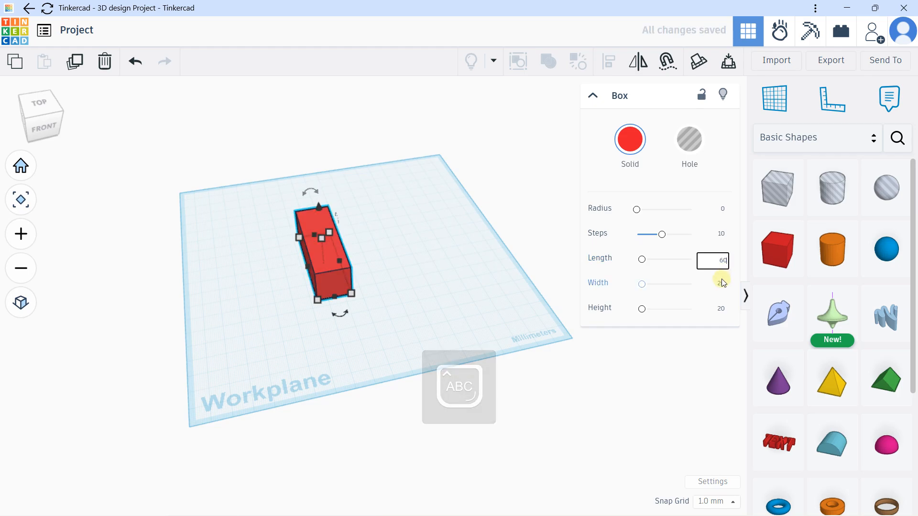
{"action": "left_click", "coordinate": [723, 284]}
{"action": "type", "text": "80"}
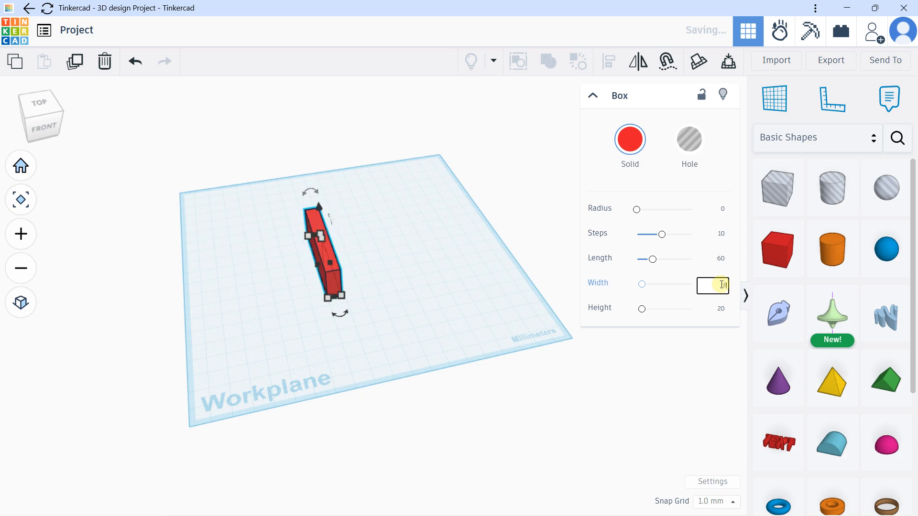
{"action": "left_click", "coordinate": [722, 308]}
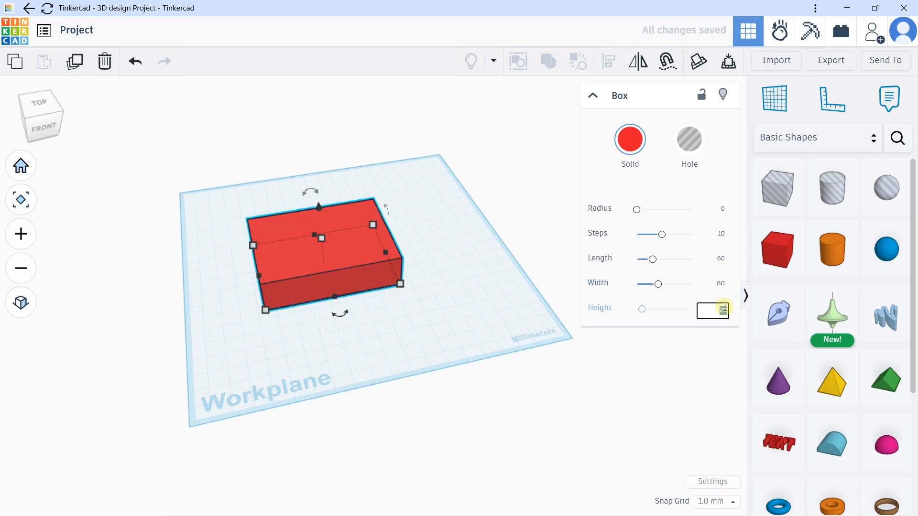
{"action": "type", "text": "40"}
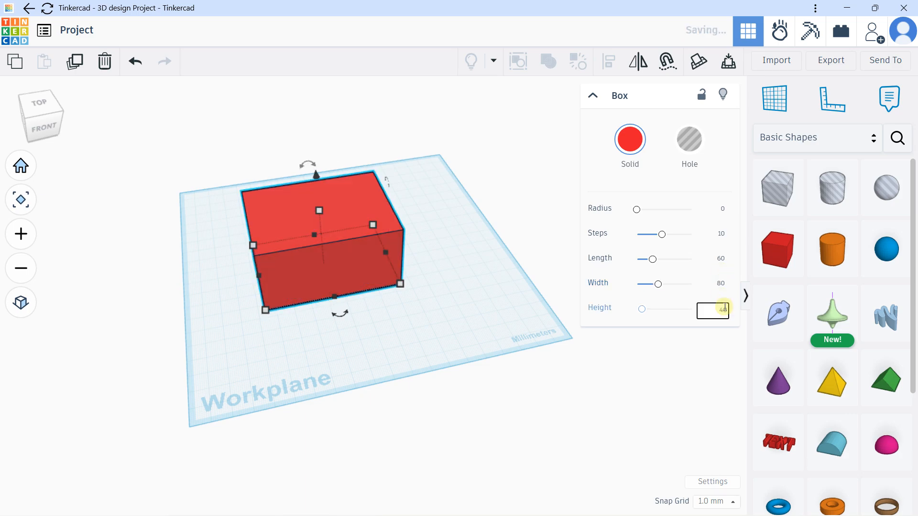
Round the box's edges with a radius of 20 and reduce the steps to 1
{"action": "right_click_drag", "start_coordinate": [263, 326], "coordinate": [409, 311]}
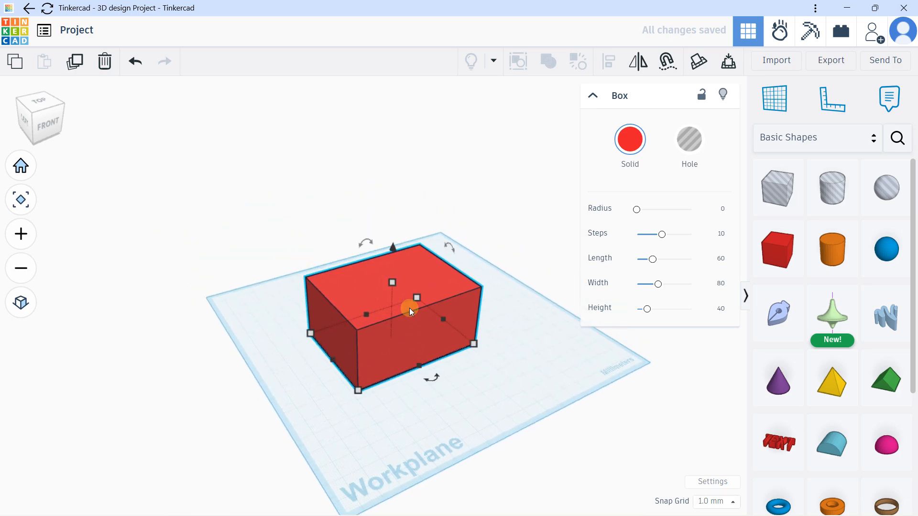
{"action": "scroll", "coordinate": [410, 308], "scroll_direction": "up", "scroll_amount": 3}
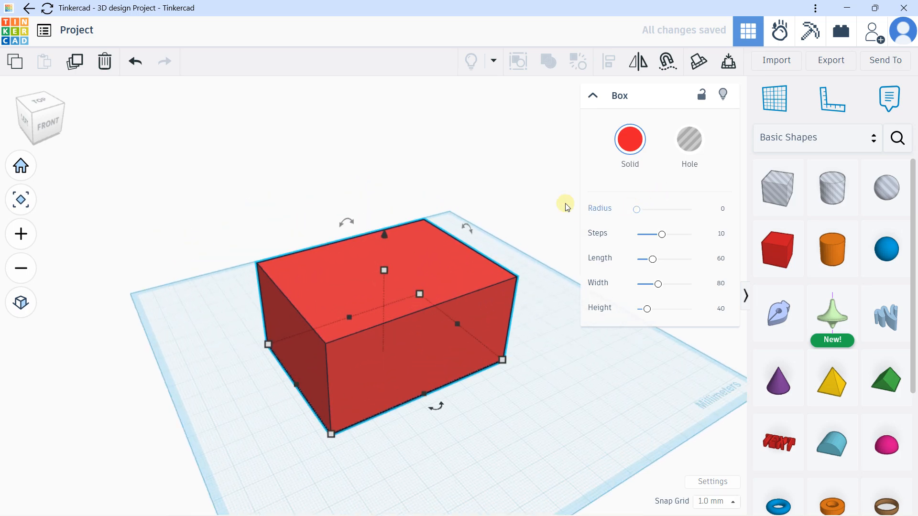
{"action": "scroll", "coordinate": [355, 310], "scroll_direction": "up", "scroll_amount": 1}
{"action": "left_click_drag", "start_coordinate": [639, 210], "coordinate": [744, 211]}
{"action": "left_click", "coordinate": [668, 234]}
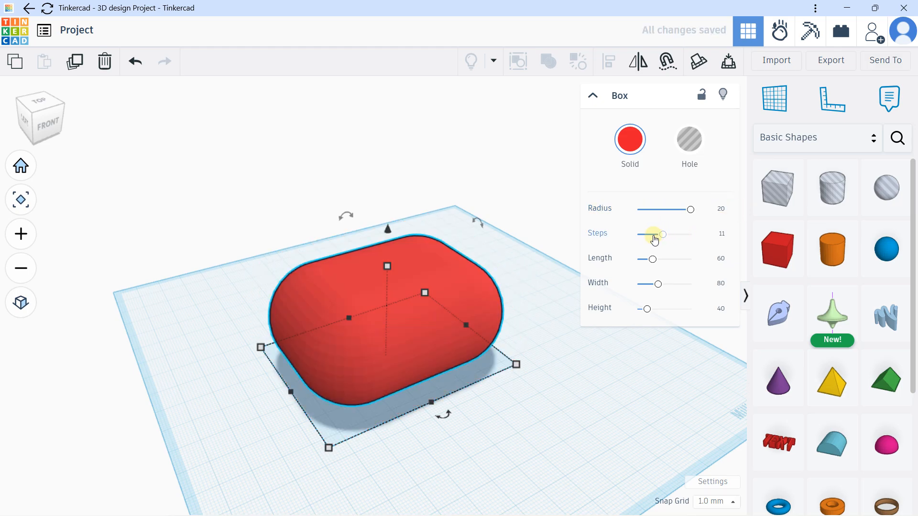
{"action": "left_click_drag", "start_coordinate": [663, 235], "coordinate": [619, 229]}
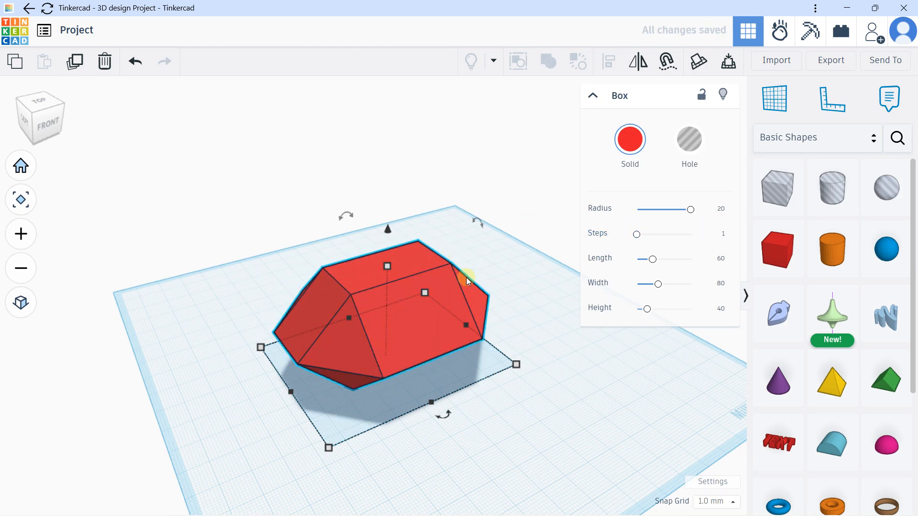
Reduce the box's edge radius to about 4 and raise the steps to 20 for smooth rounding
{"action": "left_click_drag", "start_coordinate": [681, 212], "coordinate": [647, 209]}
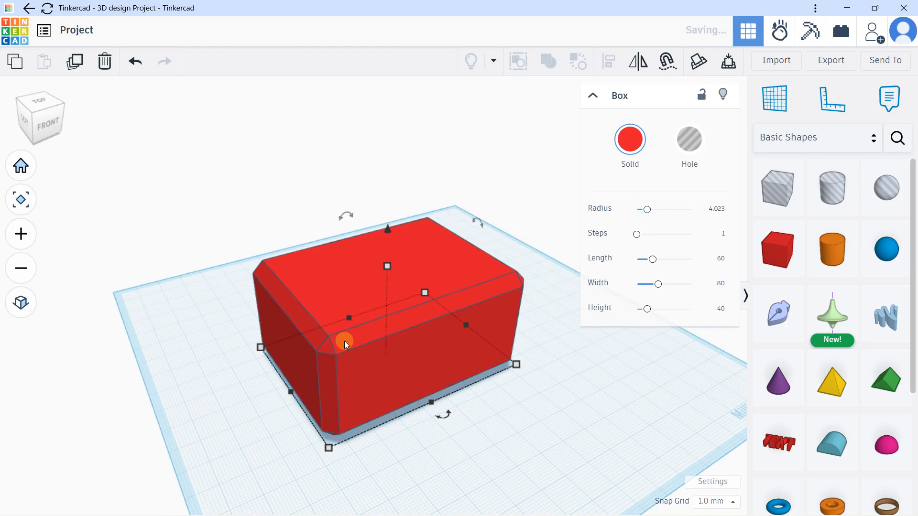
{"action": "scroll", "coordinate": [344, 340], "scroll_direction": "up", "scroll_amount": 2}
{"action": "left_click_drag", "start_coordinate": [637, 235], "coordinate": [704, 233]}
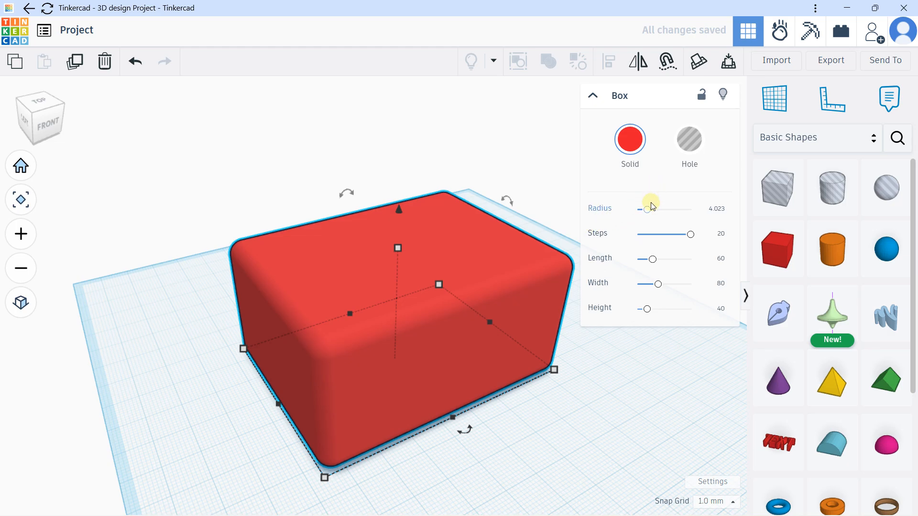
Recolour the solid box, trying dark blue before settling on the medium green preset
{"action": "left_click", "coordinate": [630, 143]}
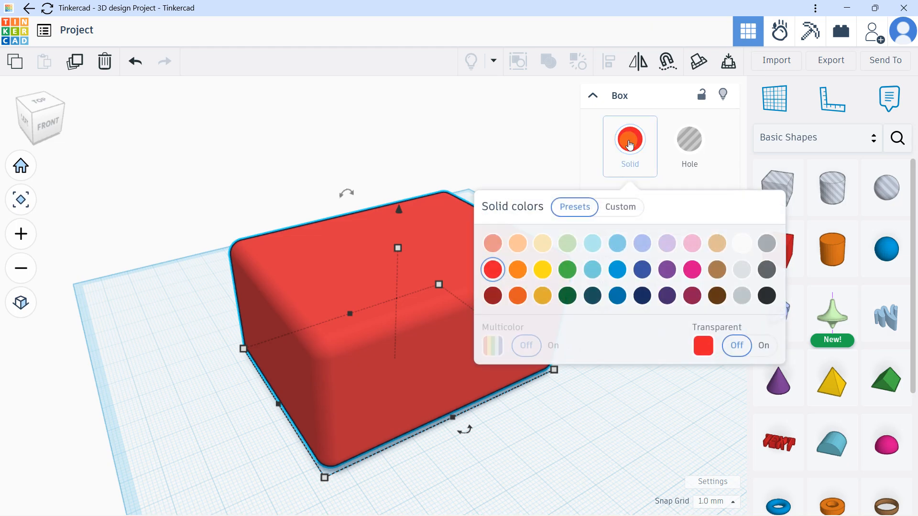
{"action": "left_click", "coordinate": [642, 269]}
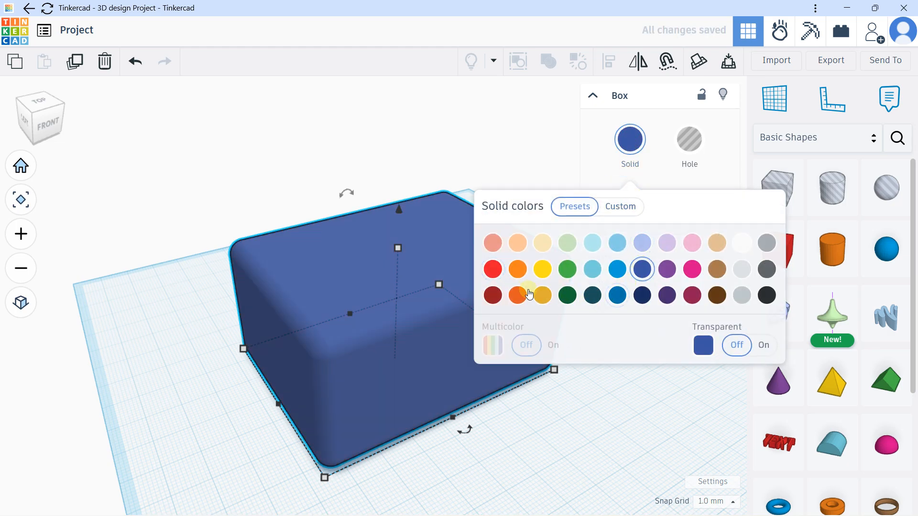
{"action": "left_click", "coordinate": [568, 269]}
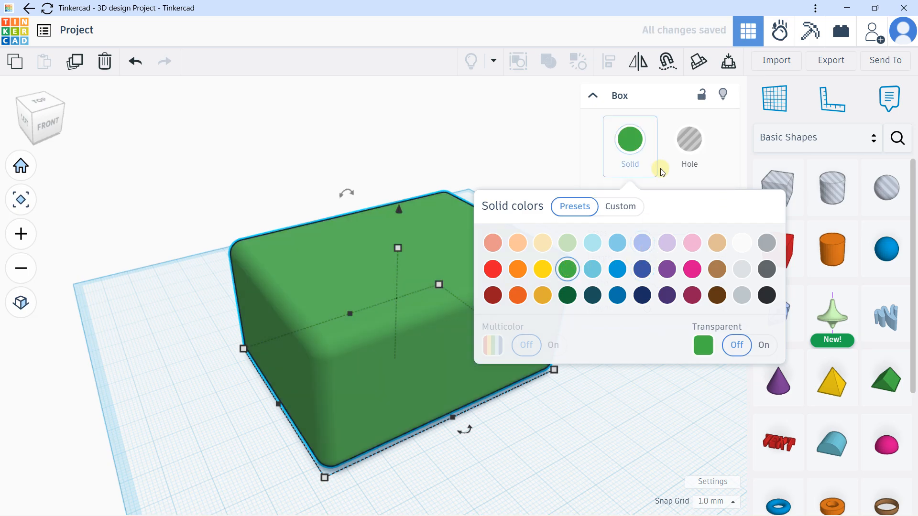
Try the box as a hole and switch it back to a solid
{"action": "left_click", "coordinate": [699, 149]}
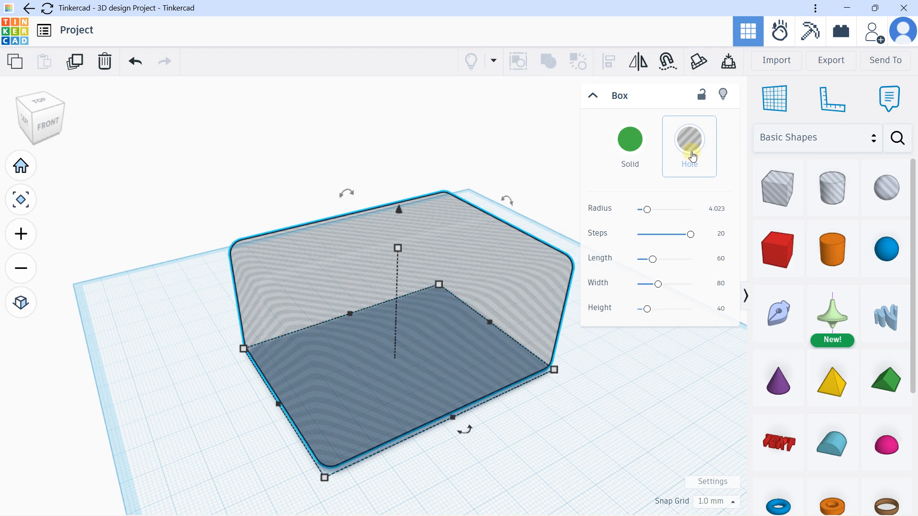
{"action": "left_click", "coordinate": [630, 140]}
{"action": "left_click", "coordinate": [685, 135]}
{"action": "left_click", "coordinate": [640, 150]}
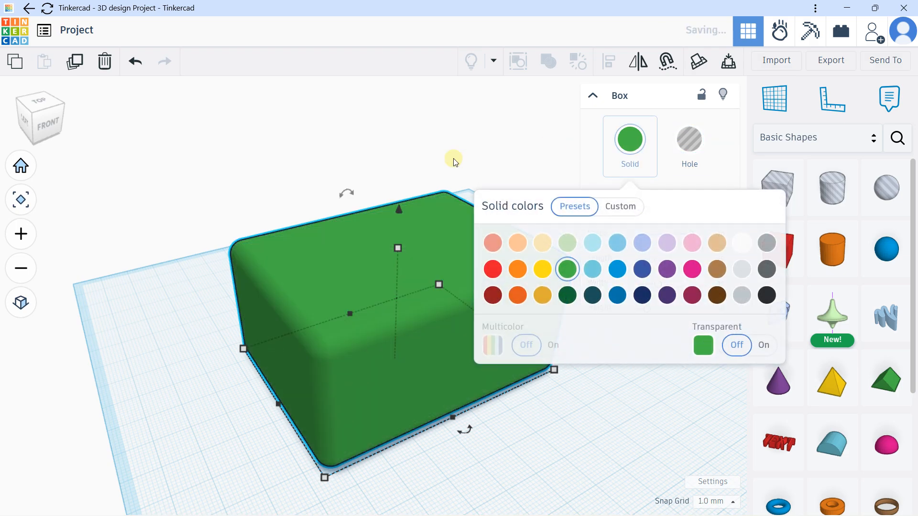
Give the box sharp edges with a radius of 0 and set its steps to 1
{"action": "left_click_drag", "start_coordinate": [647, 209], "coordinate": [619, 209]}
{"action": "left_click", "coordinate": [673, 235]}
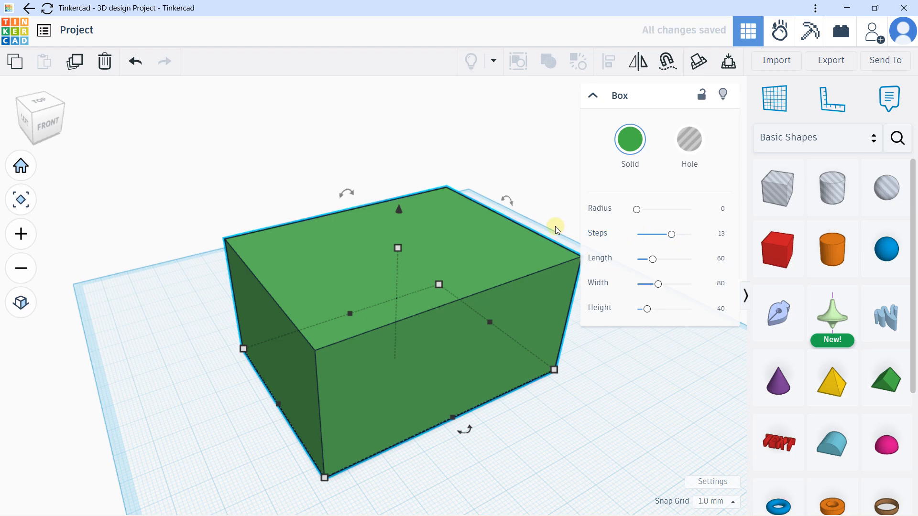
{"action": "left_click_drag", "start_coordinate": [668, 235], "coordinate": [558, 229]}
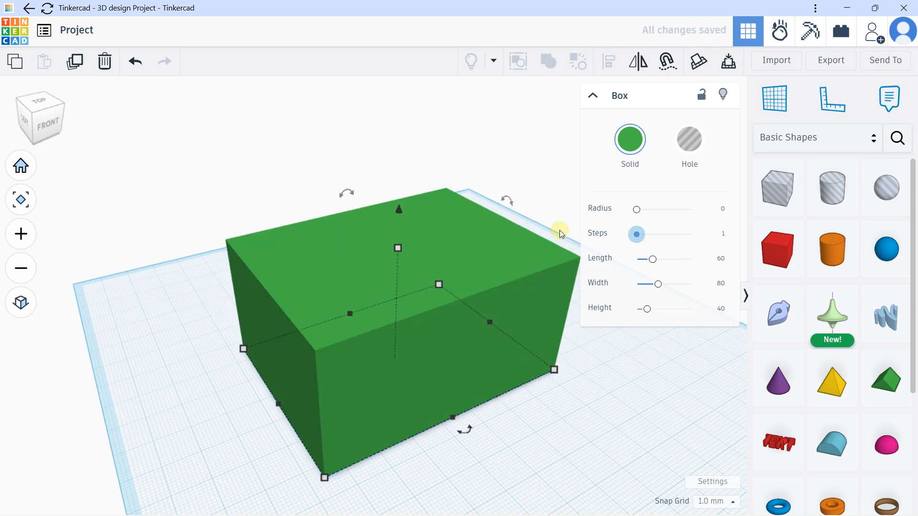
Stretch the box wider on its side and to 80 mm deep at the front, and adjust its height
{"action": "scroll", "coordinate": [351, 253], "scroll_direction": "down", "scroll_amount": 3}
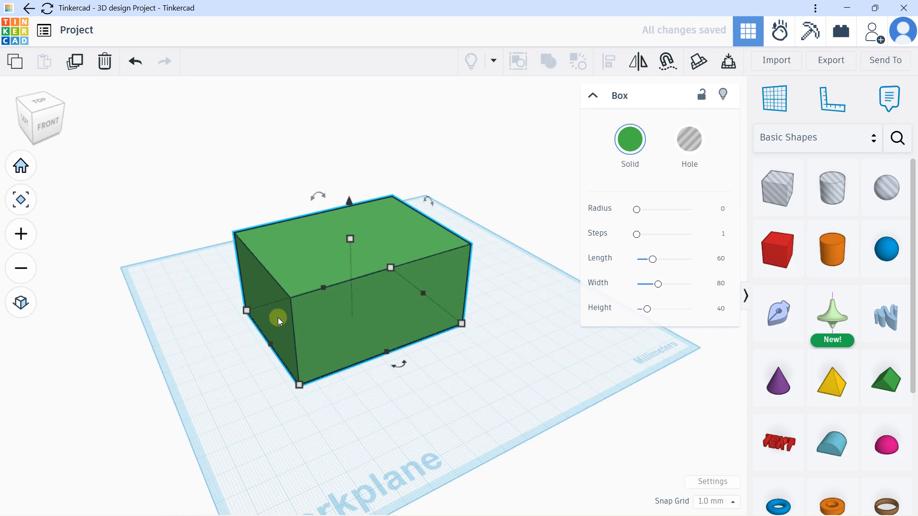
{"action": "left_click_drag", "start_coordinate": [270, 345], "coordinate": [219, 351]}
{"action": "left_click_drag", "start_coordinate": [363, 363], "coordinate": [392, 391]}
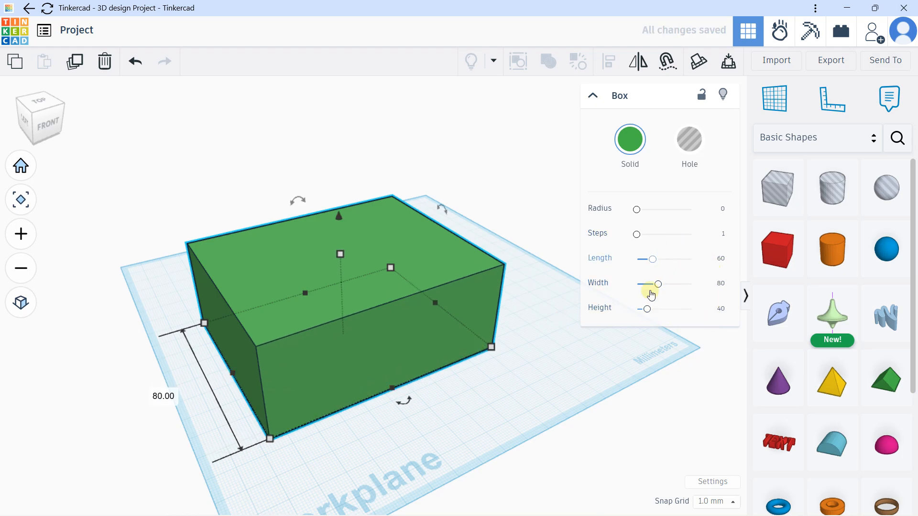
{"action": "left_click_drag", "start_coordinate": [341, 254], "coordinate": [343, 267]}
Lift the box above the workplane and try rotating it about its vertical axis
{"action": "left_click_drag", "start_coordinate": [342, 231], "coordinate": [330, 255]}
{"action": "mouse_move", "coordinate": [410, 341]}
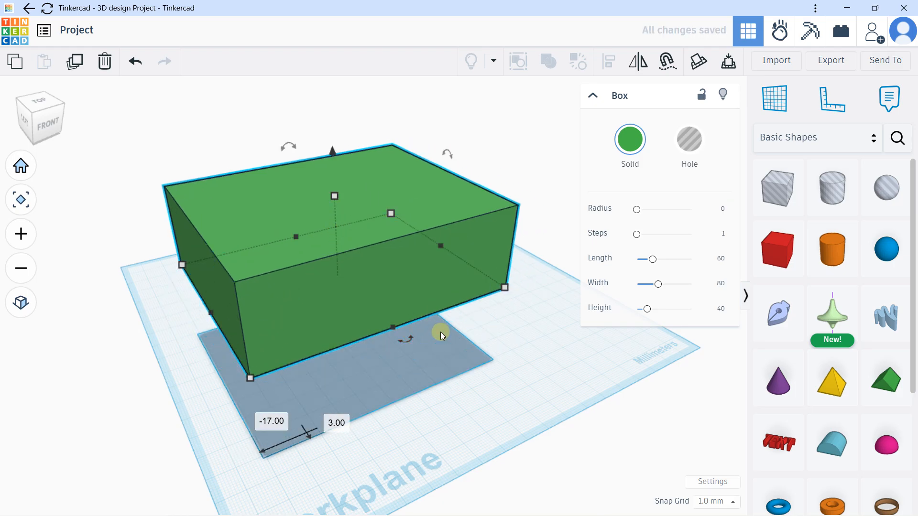
{"action": "mouse_move", "coordinate": [410, 341]}
{"action": "left_mouse_down"}
{"action": "mouse_move", "coordinate": [423, 312]}
{"action": "mouse_move", "coordinate": [414, 328]}
{"action": "left_mouse_up"}
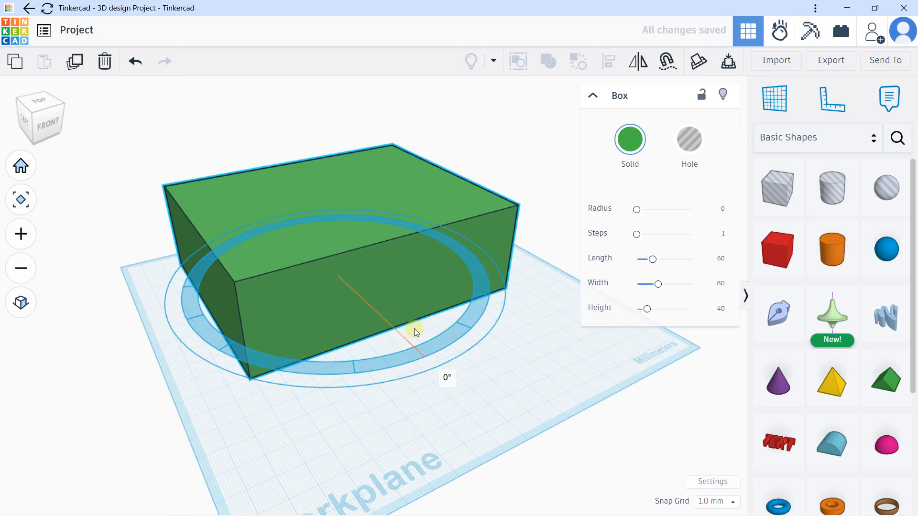
Place a solid orange cylinder on the workplane beside the raised green box
{"action": "scroll", "coordinate": [371, 209], "scroll_direction": "down", "scroll_amount": 2}
{"action": "middle_click_drag", "start_coordinate": [381, 202], "coordinate": [347, 188]}
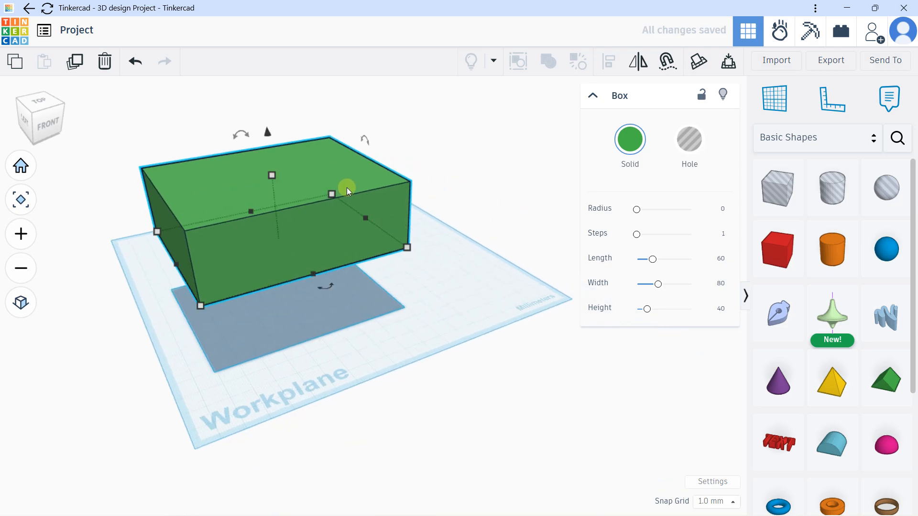
{"action": "scroll", "coordinate": [352, 186], "scroll_direction": "down", "scroll_amount": 1}
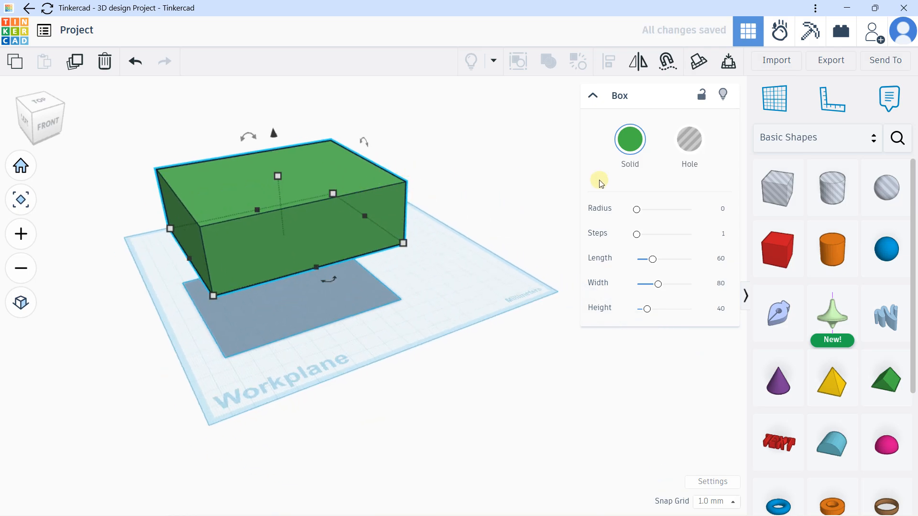
{"action": "left_click", "coordinate": [593, 98]}
{"action": "left_click", "coordinate": [592, 105]}
{"action": "left_click", "coordinate": [834, 247]}
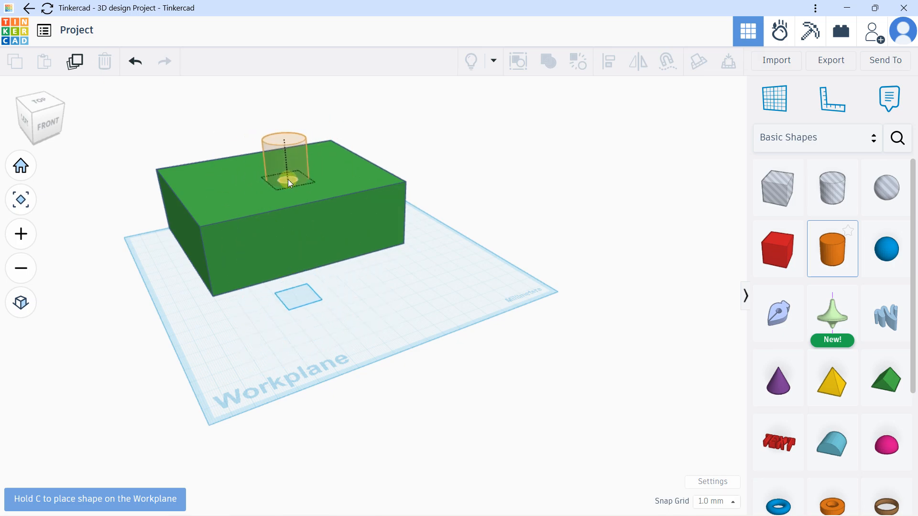
{"action": "right_click_drag", "start_coordinate": [458, 242], "coordinate": [408, 244]}
{"action": "left_click", "coordinate": [428, 265]}
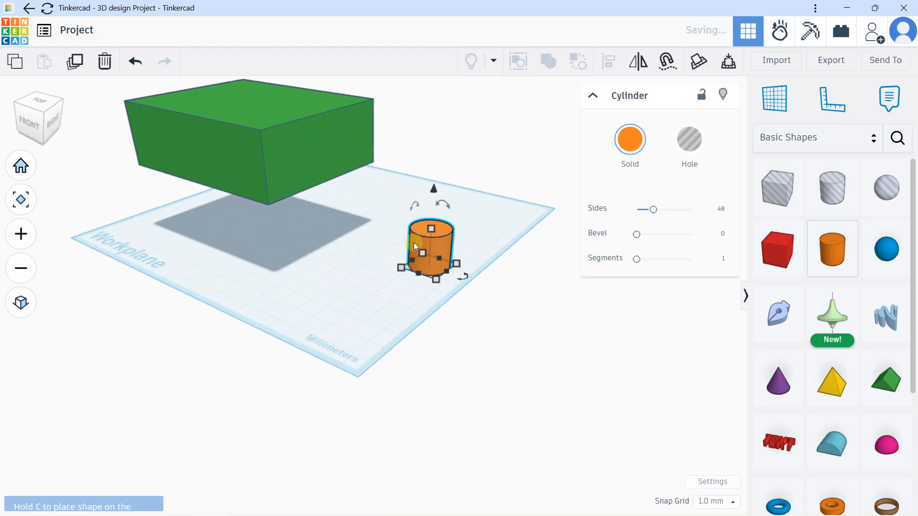
Enlarge the cylinder proportionally from one of its base corners
{"action": "scroll", "coordinate": [415, 243], "scroll_direction": "up", "scroll_amount": 5}
{"action": "scroll", "coordinate": [428, 221], "scroll_direction": "down", "scroll_amount": 3}
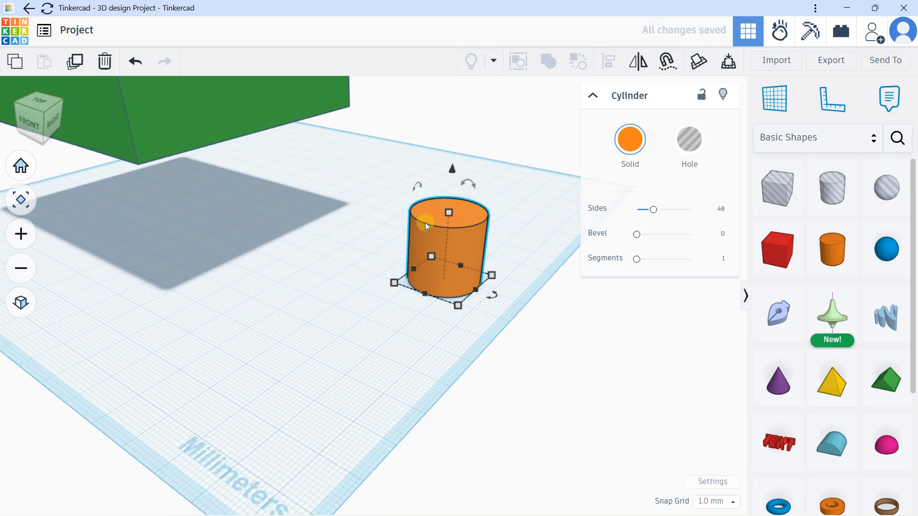
{"action": "scroll", "coordinate": [426, 223], "scroll_direction": "down", "scroll_amount": 2}
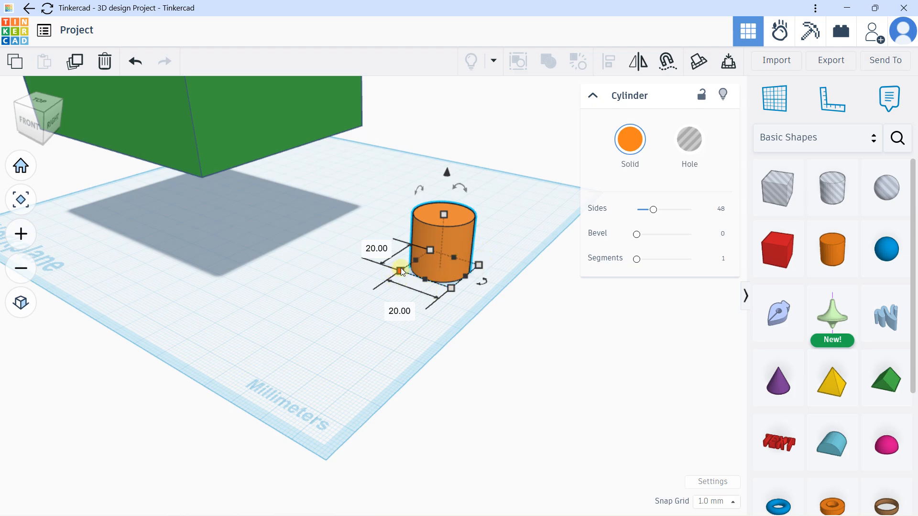
{"action": "left_click_drag", "start_coordinate": [401, 269], "coordinate": [369, 268]}
{"action": "left_click_drag", "start_coordinate": [314, 263], "coordinate": [311, 263], "text": "shift"}
Raise the cylinder slightly above the workplane
{"action": "right_click_drag", "start_coordinate": [330, 261], "coordinate": [412, 260]}
{"action": "key", "text": "f"}
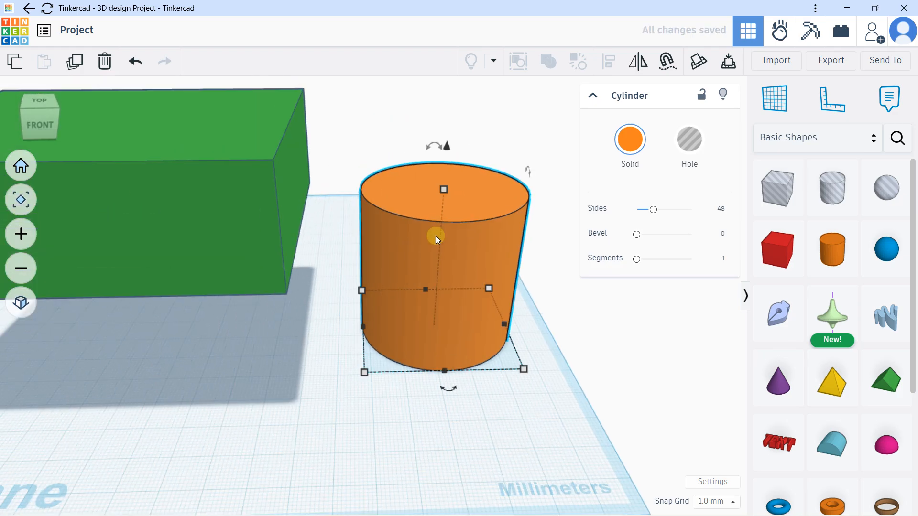
{"action": "scroll", "coordinate": [480, 188], "scroll_direction": "down", "scroll_amount": 5}
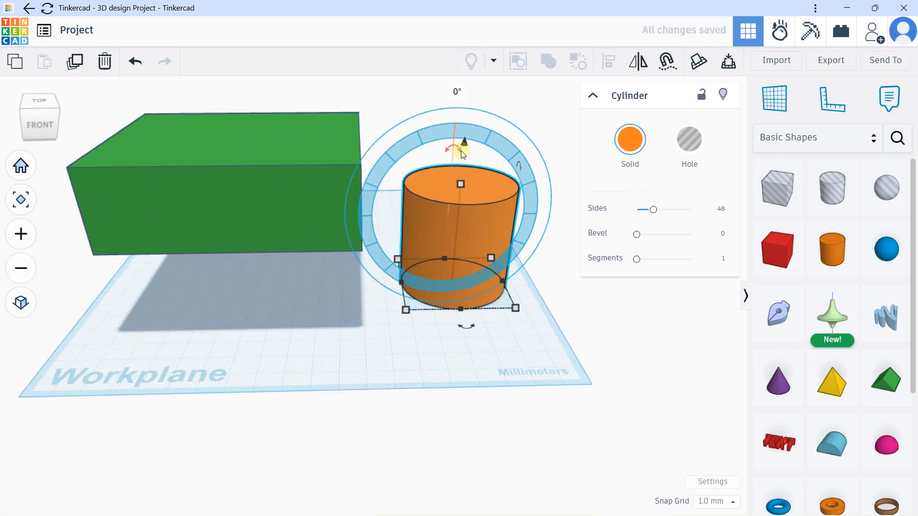
{"action": "mouse_move", "coordinate": [464, 143]}
{"action": "left_mouse_down"}
{"action": "mouse_move", "coordinate": [463, 48]}
{"action": "mouse_move", "coordinate": [463, 125]}
{"action": "left_mouse_up"}
{"action": "middle_click_drag", "start_coordinate": [438, 182], "coordinate": [362, 220]}
{"action": "middle_click_drag", "start_coordinate": [405, 179], "coordinate": [481, 252]}
{"action": "scroll", "coordinate": [480, 250], "scroll_direction": "up", "scroll_amount": 1}
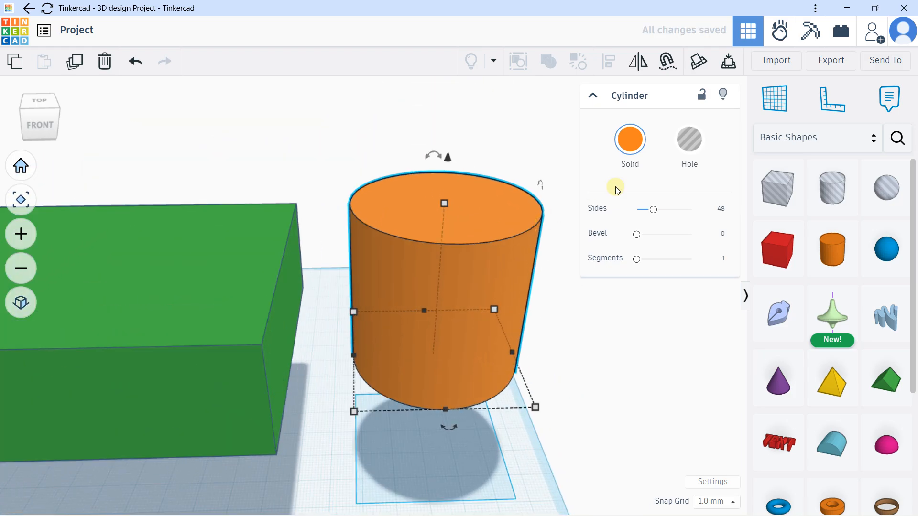
Set the cylinder's sides to 128, bevel to 2.5 and segments to 10
{"action": "left_click_drag", "start_coordinate": [659, 211], "coordinate": [720, 211]}
{"action": "left_click_drag", "start_coordinate": [663, 211], "coordinate": [737, 205]}
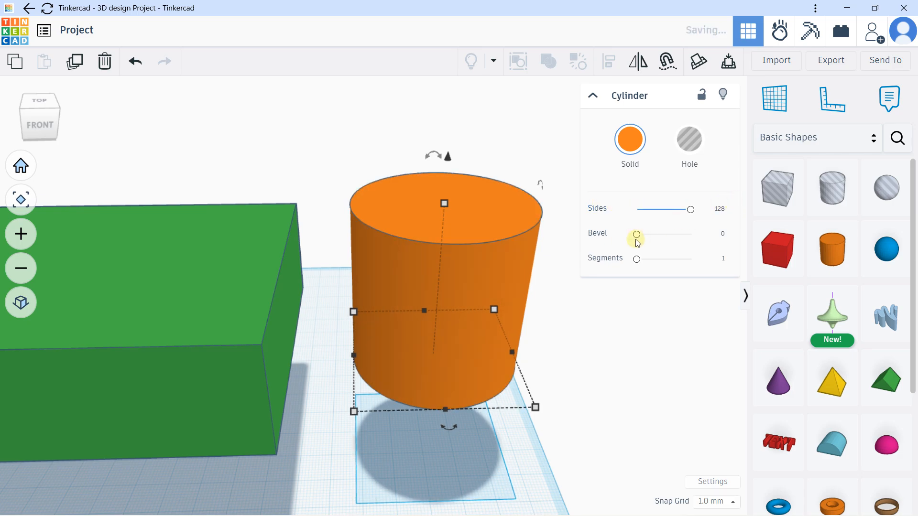
{"action": "left_click_drag", "start_coordinate": [638, 236], "coordinate": [742, 234]}
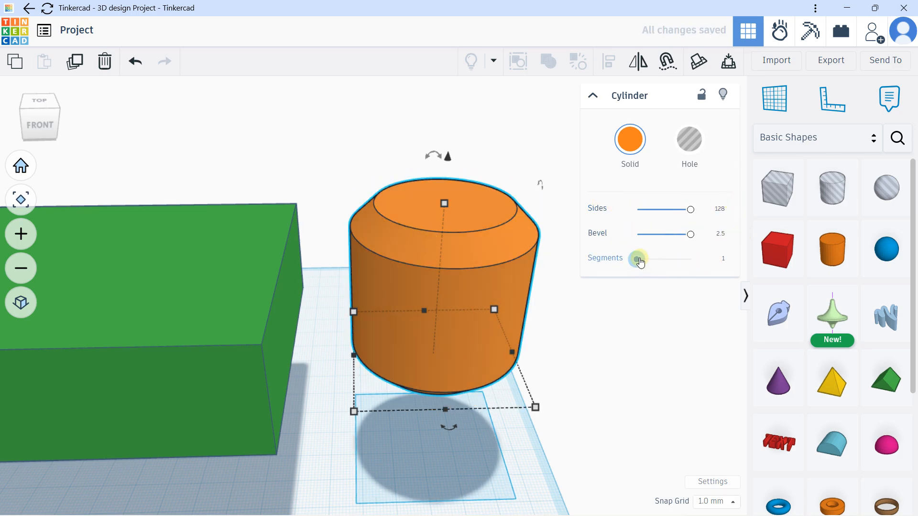
{"action": "left_click_drag", "start_coordinate": [640, 264], "coordinate": [717, 258]}
Move the cylinder off the workplane, beyond its back edge and clear of the green box
{"action": "scroll", "coordinate": [465, 281], "scroll_direction": "down", "scroll_amount": 3}
{"action": "right_click_drag", "start_coordinate": [494, 276], "coordinate": [431, 285]}
{"action": "left_click_drag", "start_coordinate": [468, 291], "coordinate": [523, 156]}
{"action": "right_click_drag", "start_coordinate": [423, 255], "coordinate": [360, 217]}
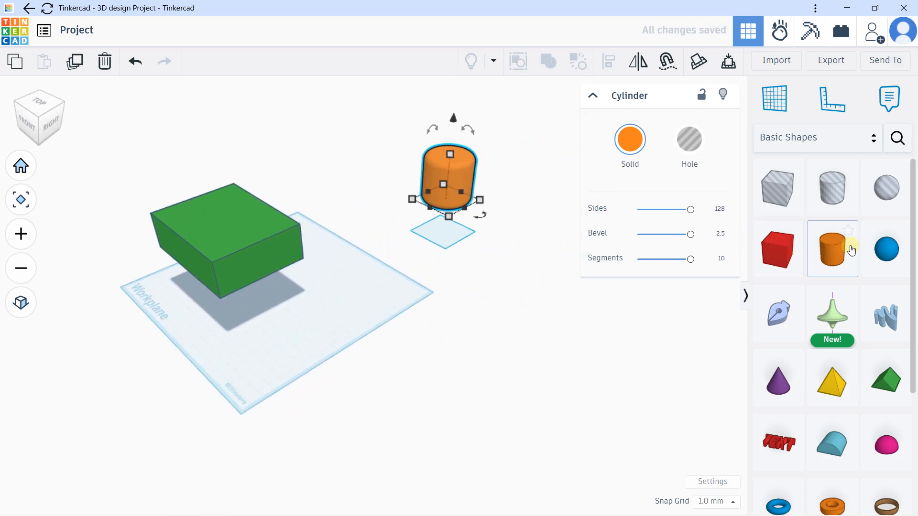
Place a solid sphere on the workplane near its right edge, beside the raised green box
{"action": "left_click", "coordinate": [888, 248]}
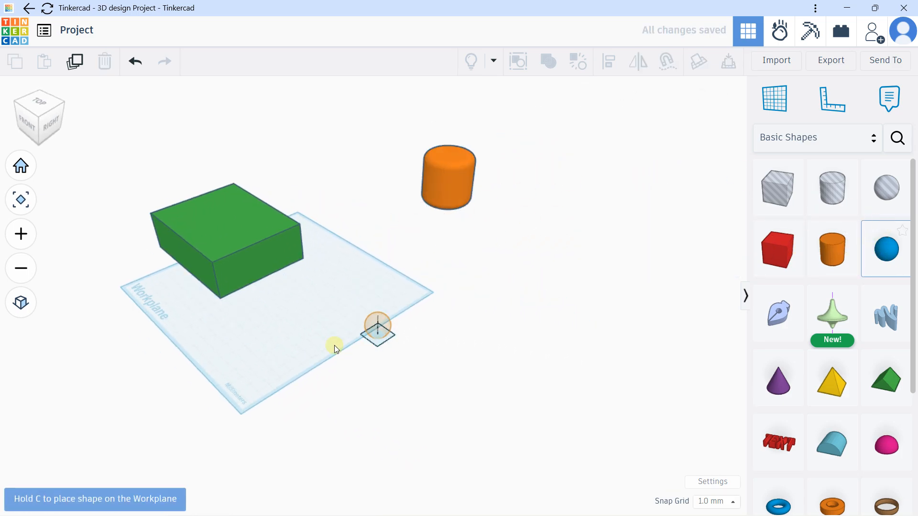
{"action": "left_click", "coordinate": [355, 325]}
{"action": "scroll", "coordinate": [355, 324], "scroll_direction": "up", "scroll_amount": 3}
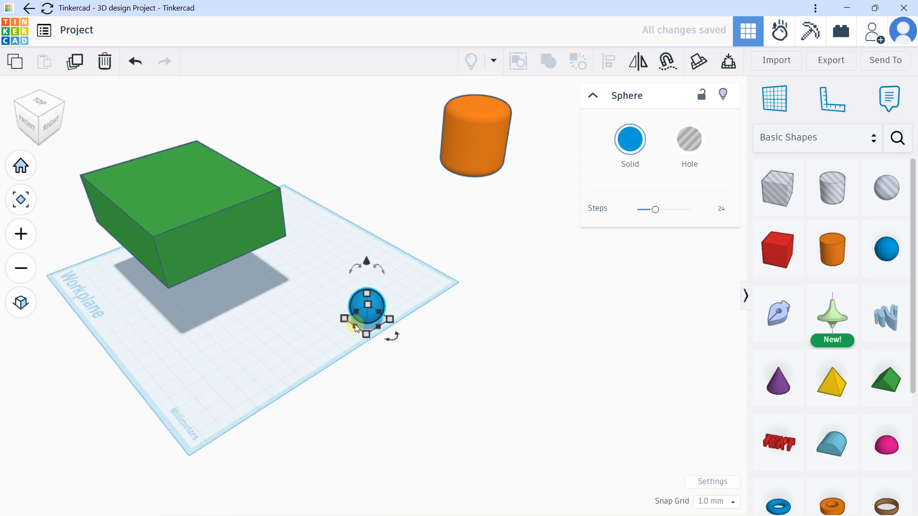
{"action": "scroll", "coordinate": [358, 323], "scroll_direction": "up", "scroll_amount": 4}
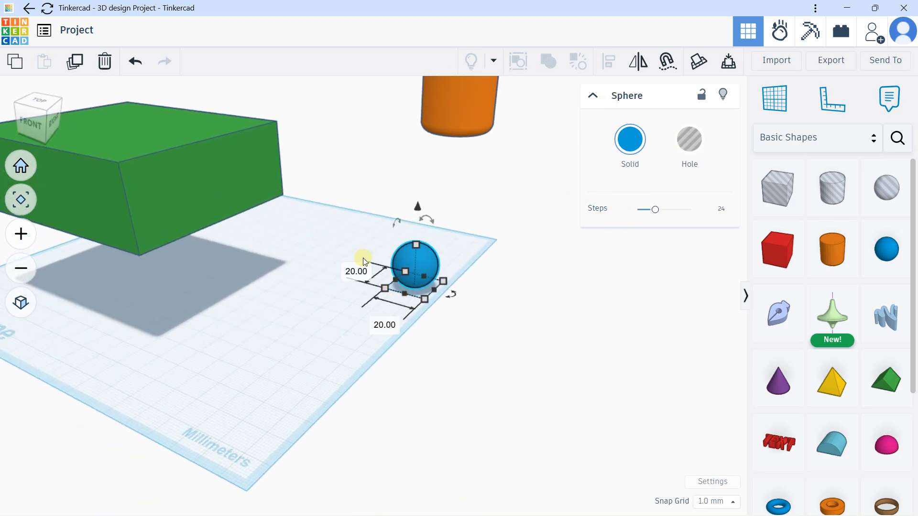
Enlarge the sphere proportionally to 58 mm across and set its steps to 64
{"action": "left_click_drag", "start_coordinate": [387, 291], "coordinate": [303, 277], "text": "shift"}
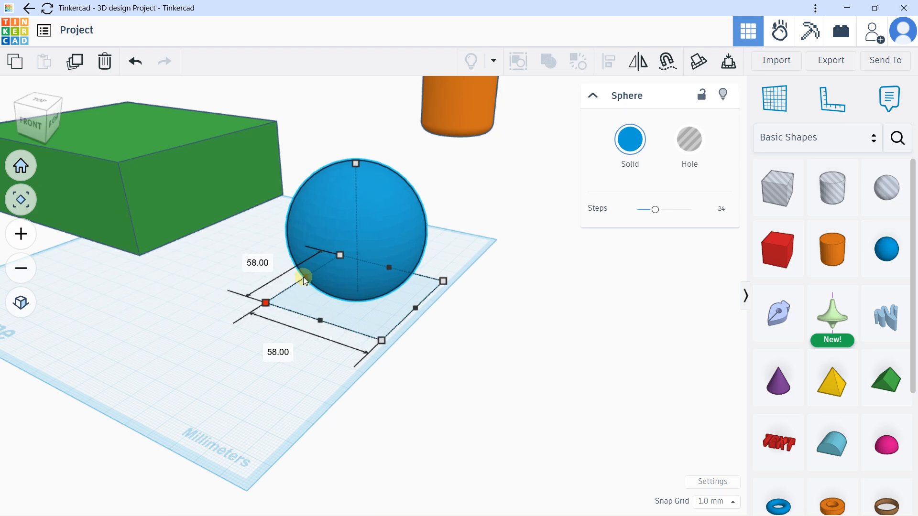
{"action": "left_click_drag", "start_coordinate": [655, 215], "coordinate": [739, 206]}
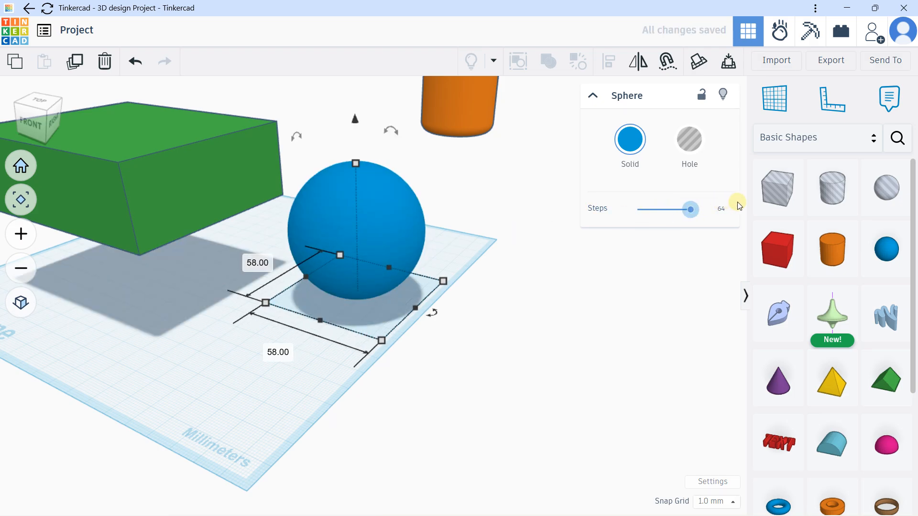
Move the sphere about 36 mm toward the back of the workplane and colour it yellow
{"action": "left_click_drag", "start_coordinate": [371, 233], "coordinate": [410, 205]}
{"action": "left_click", "coordinate": [640, 144]}
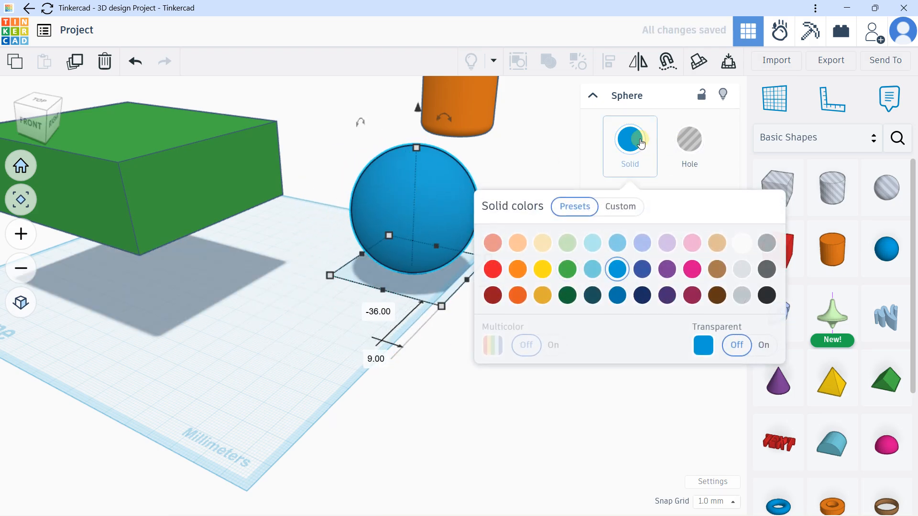
{"action": "left_click", "coordinate": [543, 270]}
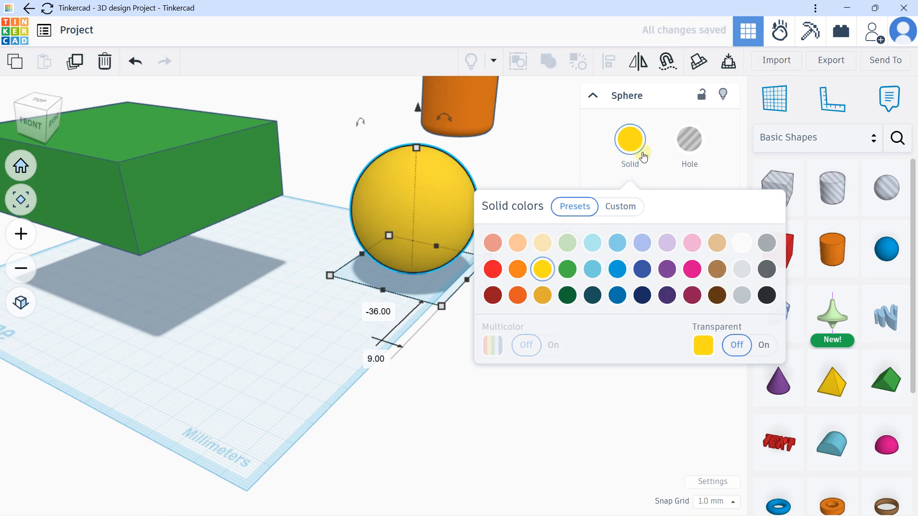
{"action": "left_click", "coordinate": [478, 157]}
Place a green roof shape on the top face of the green box
{"action": "scroll", "coordinate": [558, 183], "scroll_direction": "down", "scroll_amount": 2}
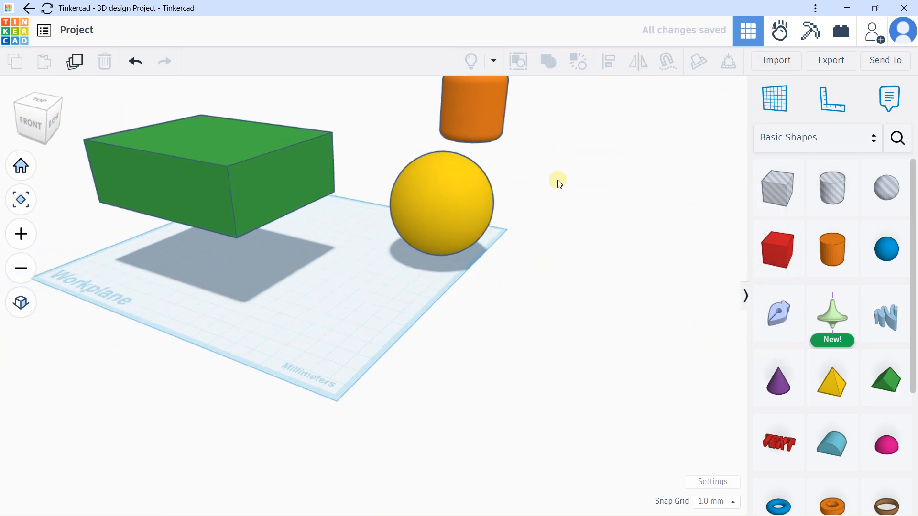
{"action": "scroll", "coordinate": [558, 184], "scroll_direction": "down", "scroll_amount": 1}
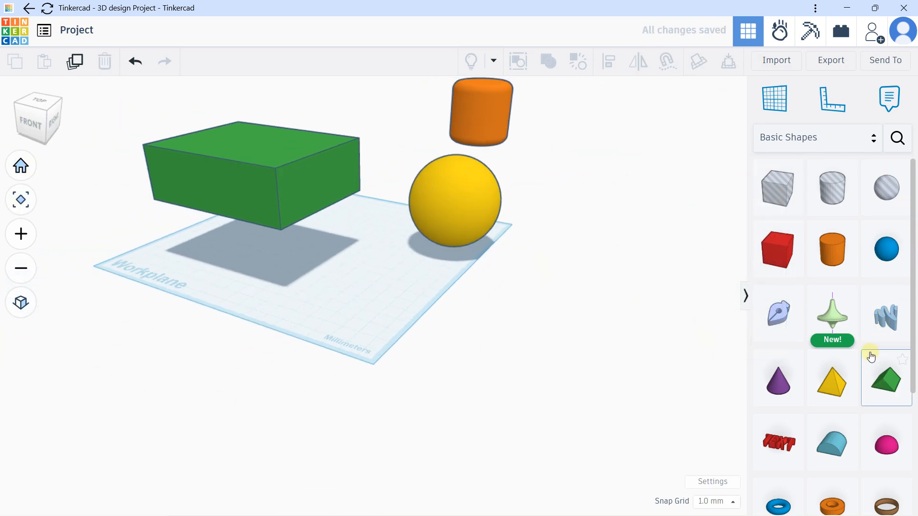
{"action": "scroll", "coordinate": [872, 364], "scroll_direction": "down", "scroll_amount": 3}
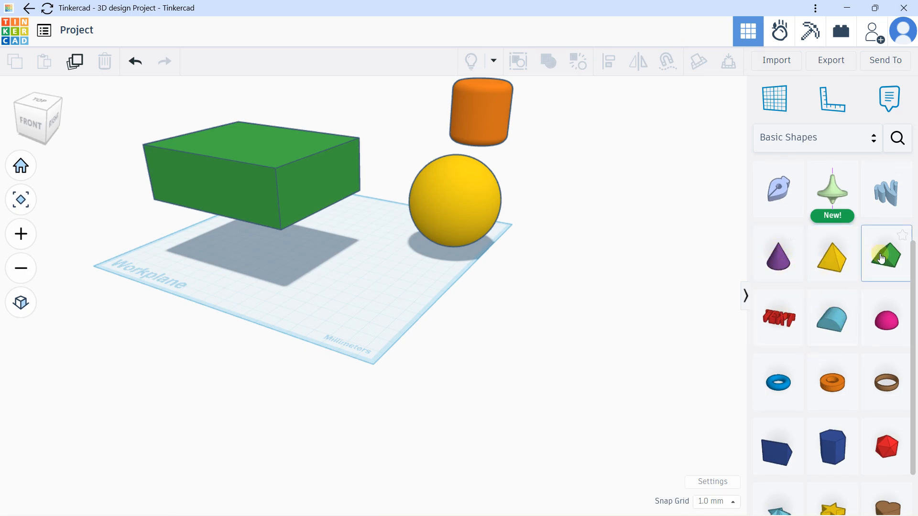
{"action": "left_click_drag", "start_coordinate": [882, 259], "coordinate": [406, 187]}
{"action": "left_click", "coordinate": [404, 183]}
{"action": "right_click_drag", "start_coordinate": [426, 215], "coordinate": [398, 232]}
Try a dark pink colour on the roof and change it back to green
{"action": "left_click", "coordinate": [630, 140]}
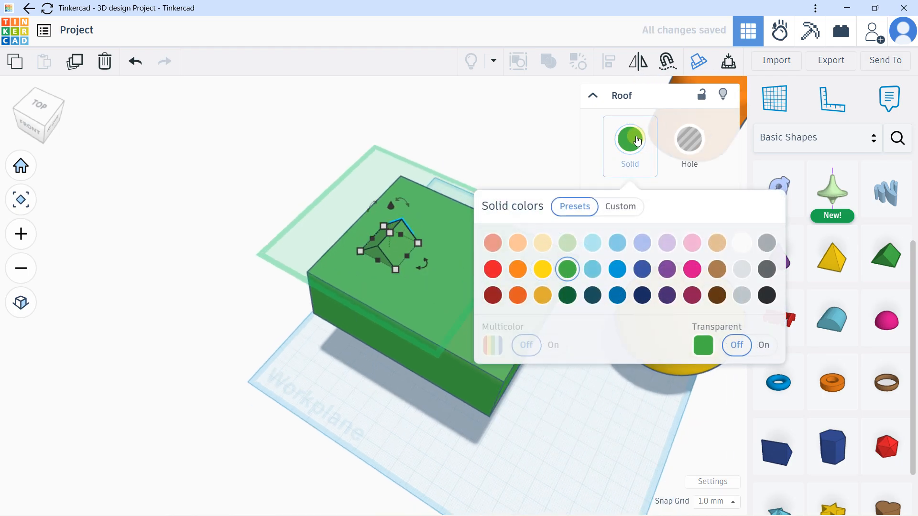
{"action": "left_click", "coordinate": [692, 295]}
{"action": "left_click", "coordinate": [566, 271]}
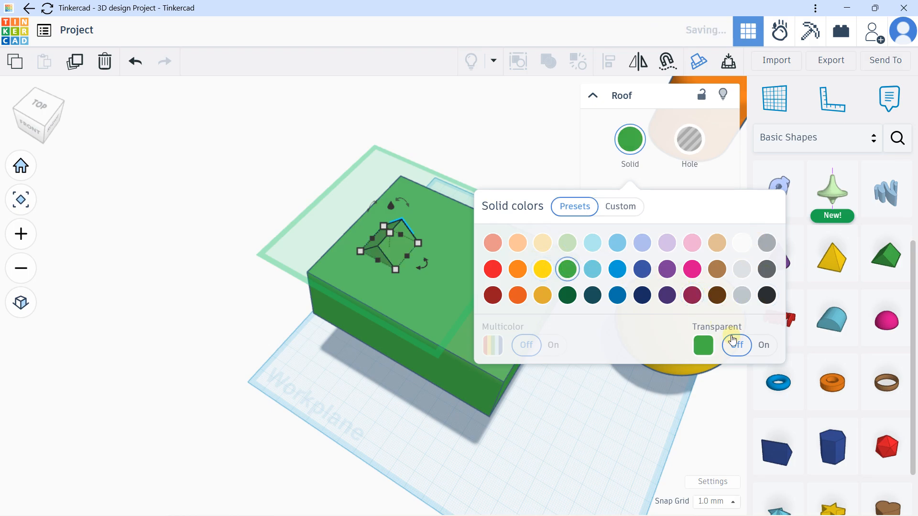
Turn the roof so its ridge follows the box's length and stretch it to overhang the box on all sides
{"action": "right_click_drag", "start_coordinate": [389, 295], "coordinate": [387, 191]}
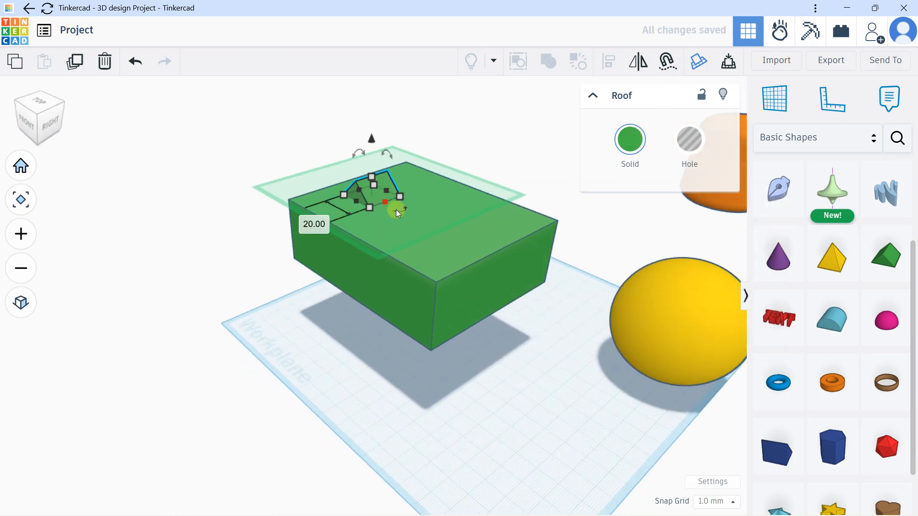
{"action": "left_click_drag", "start_coordinate": [400, 210], "coordinate": [342, 205]}
{"action": "right_click_drag", "start_coordinate": [381, 231], "coordinate": [416, 261]}
{"action": "left_click_drag", "start_coordinate": [415, 262], "coordinate": [562, 327]}
{"action": "left_click_drag", "start_coordinate": [379, 254], "coordinate": [345, 228]}
{"action": "left_click_drag", "start_coordinate": [420, 306], "coordinate": [369, 363]}
{"action": "right_click_drag", "start_coordinate": [368, 364], "coordinate": [301, 274]}
{"action": "left_click_drag", "start_coordinate": [301, 274], "coordinate": [378, 310]}
{"action": "left_click_drag", "start_coordinate": [290, 255], "coordinate": [296, 211]}
{"action": "right_click_drag", "start_coordinate": [297, 210], "coordinate": [478, 259]}
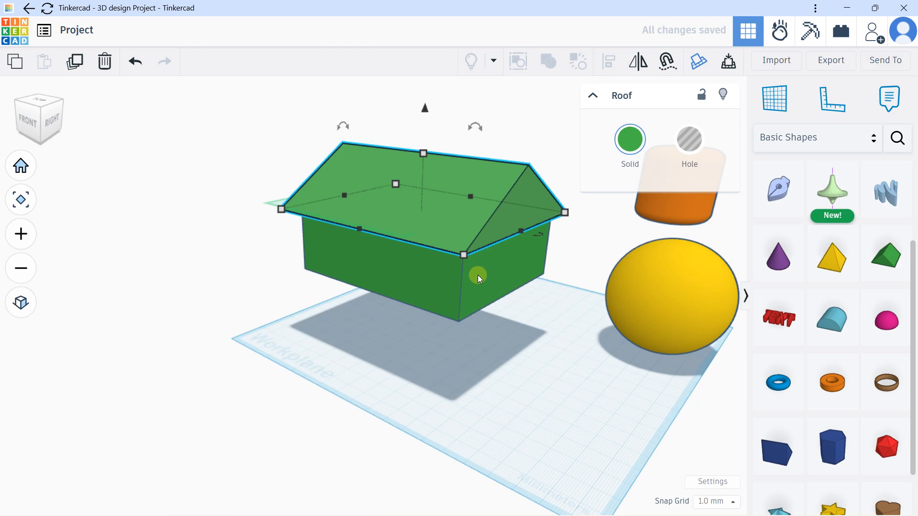
{"action": "left_click", "coordinate": [478, 274], "text": "shift"}
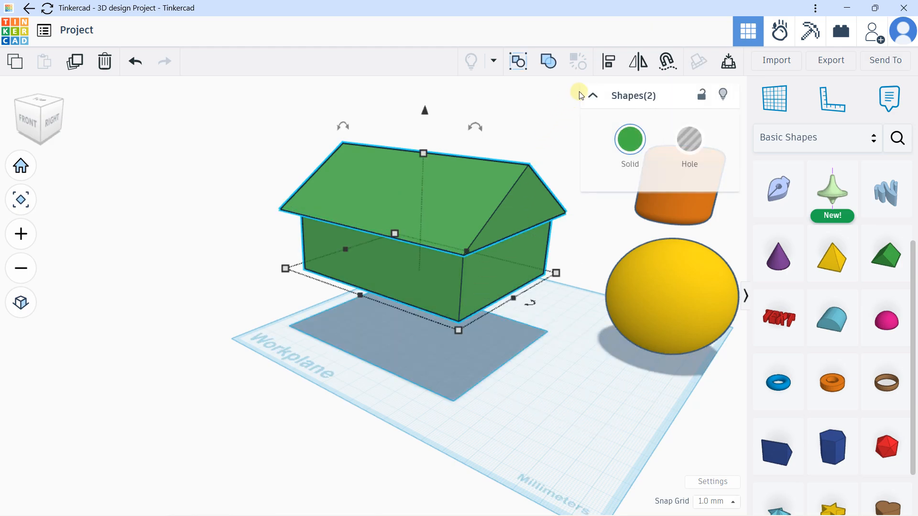
{"action": "left_click", "coordinate": [603, 67]}
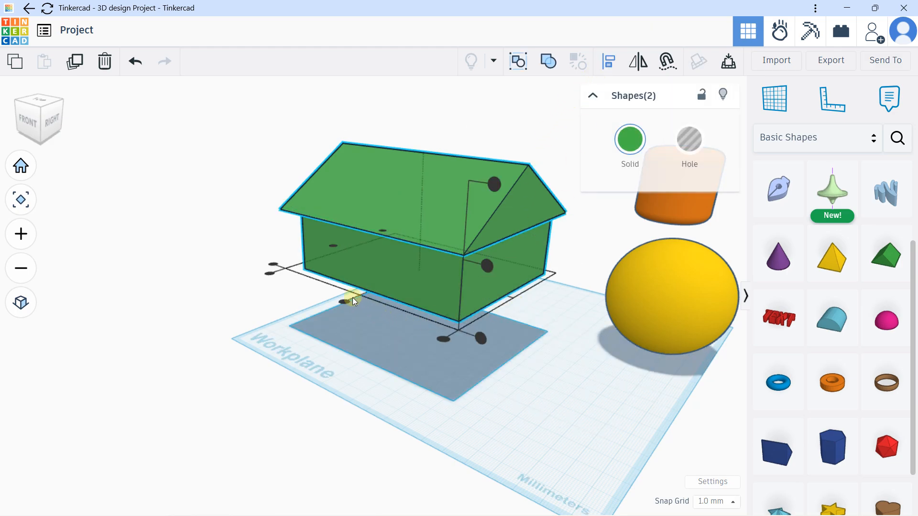
{"action": "left_click", "coordinate": [346, 298]}
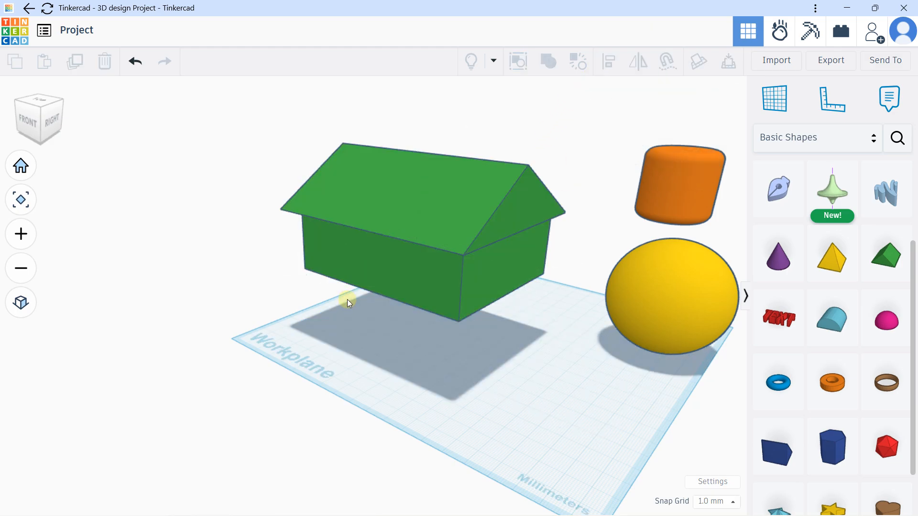
Select the roof and the box and align their centres along both horizontal axes
{"action": "left_click", "coordinate": [466, 171]}
{"action": "left_click", "coordinate": [483, 228], "text": "shift"}
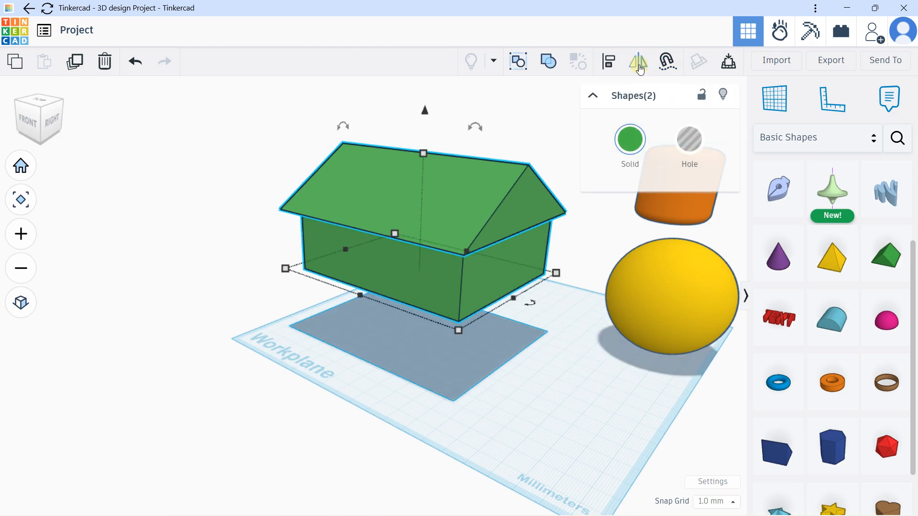
{"action": "left_click", "coordinate": [609, 63]}
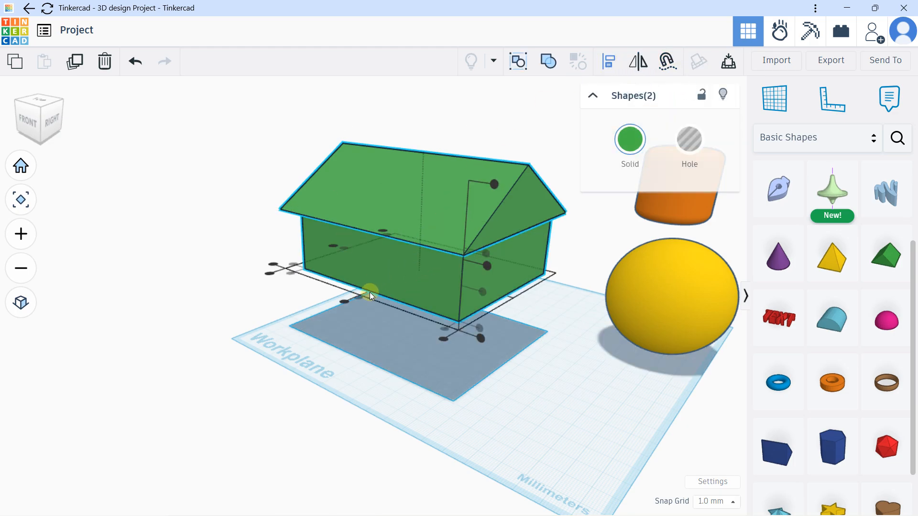
{"action": "left_click", "coordinate": [348, 303]}
{"action": "right_click_drag", "start_coordinate": [277, 272], "coordinate": [473, 298]}
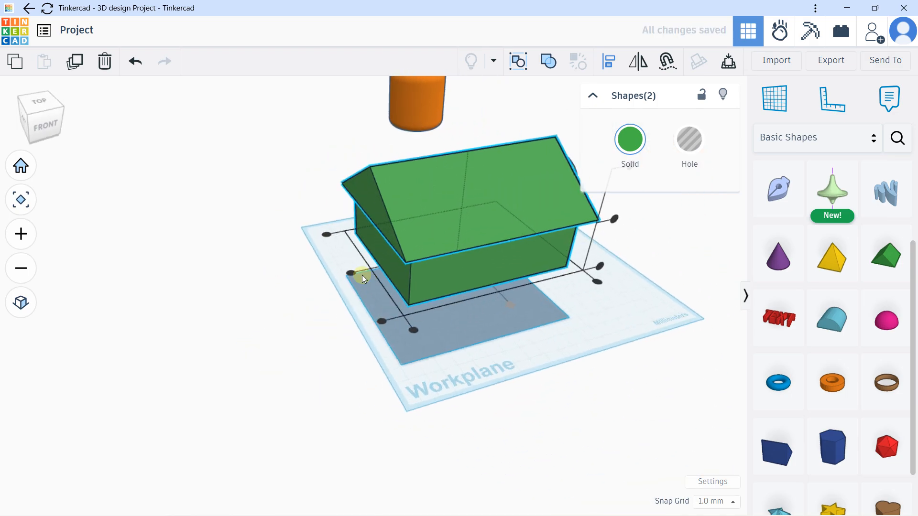
{"action": "left_click", "coordinate": [354, 274]}
{"action": "mouse_move", "coordinate": [444, 269]}
{"action": "right_mouse_down"}
{"action": "mouse_move", "coordinate": [437, 259]}
{"action": "mouse_move", "coordinate": [448, 265]}
{"action": "right_mouse_up"}
{"action": "key", "text": "l"}
{"action": "left_click", "coordinate": [310, 259]}
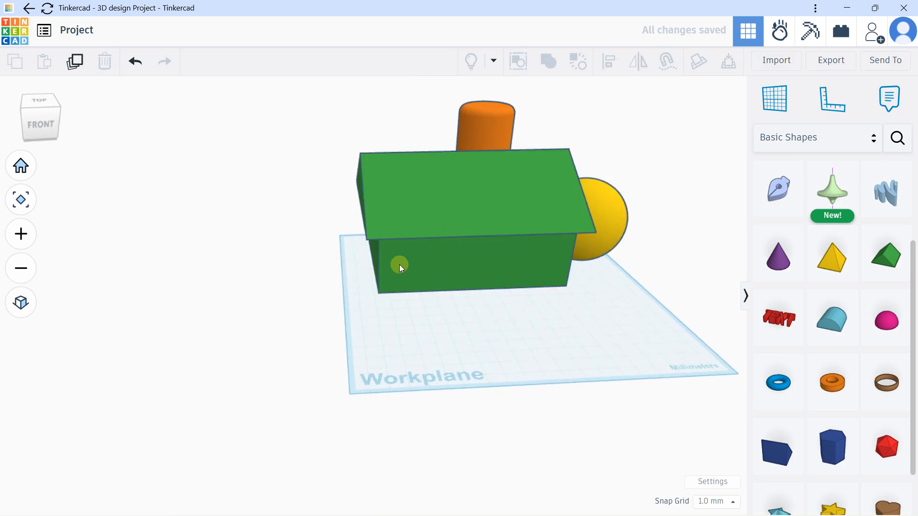
Make the green box taller by extending its walls downward beneath the roof
{"action": "left_click", "coordinate": [453, 287]}
{"action": "right_click_drag", "start_coordinate": [475, 292], "coordinate": [437, 260]}
{"action": "right_click_drag", "start_coordinate": [440, 292], "coordinate": [307, 129]}
{"action": "left_click", "coordinate": [308, 129]}
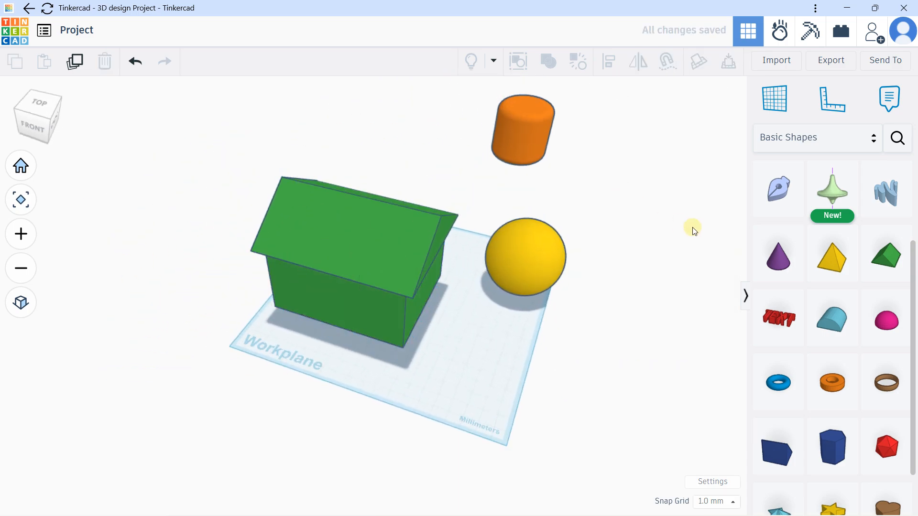
Place a round roof and a half sphere side by side on the green roof's sloping face
{"action": "left_click", "coordinate": [835, 316]}
{"action": "left_click", "coordinate": [359, 233]}
{"action": "right_click_drag", "start_coordinate": [374, 237], "coordinate": [256, 223]}
{"action": "mouse_move", "coordinate": [485, 308]}
{"action": "right_mouse_down"}
{"action": "mouse_move", "coordinate": [499, 308]}
{"action": "mouse_move", "coordinate": [424, 299]}
{"action": "mouse_move", "coordinate": [492, 330]}
{"action": "mouse_move", "coordinate": [494, 317]}
{"action": "right_mouse_up"}
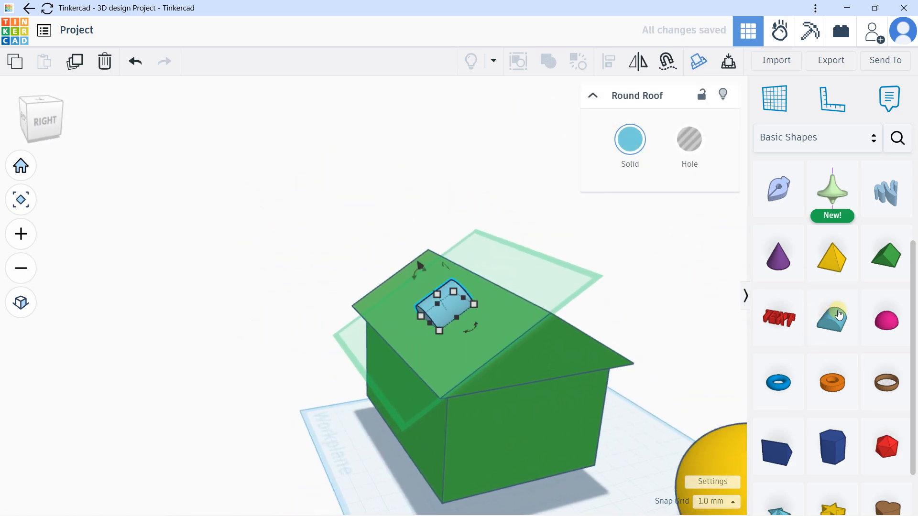
{"action": "left_click_drag", "start_coordinate": [888, 323], "coordinate": [477, 337]}
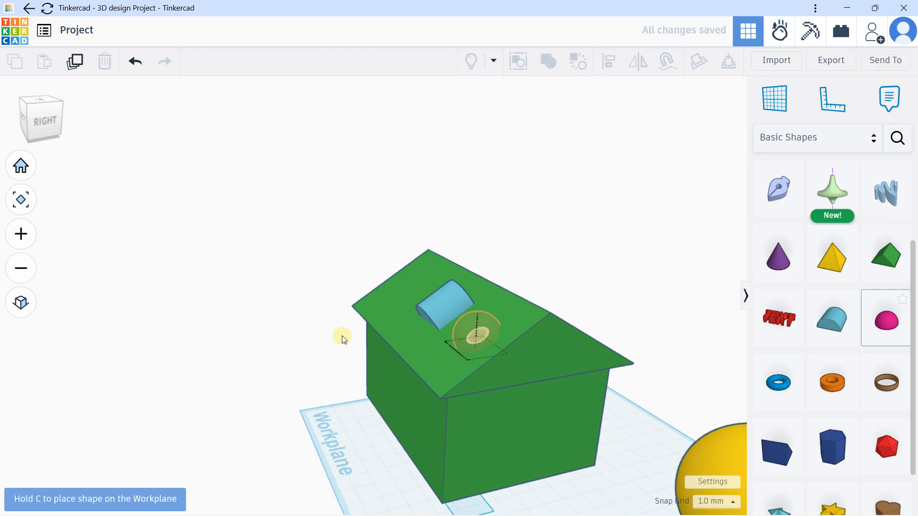
{"action": "right_click_drag", "start_coordinate": [461, 335], "coordinate": [619, 350]}
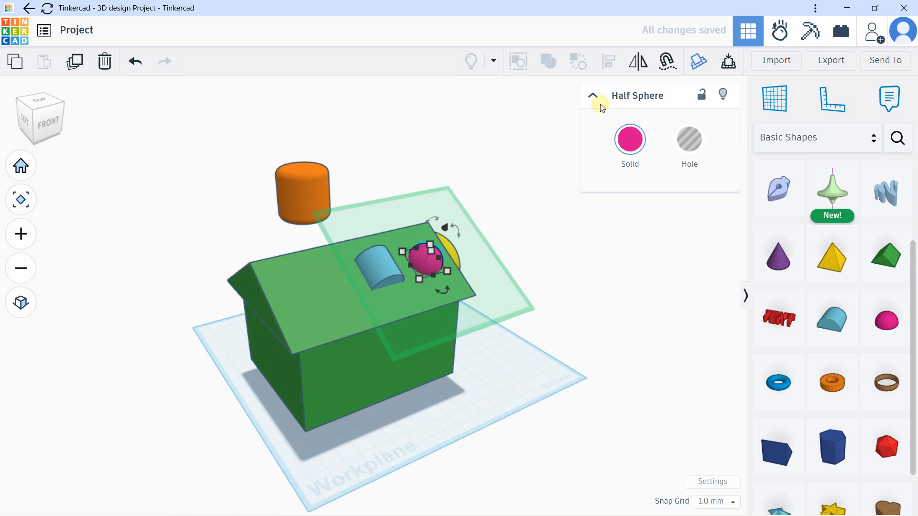
{"action": "left_click", "coordinate": [392, 262]}
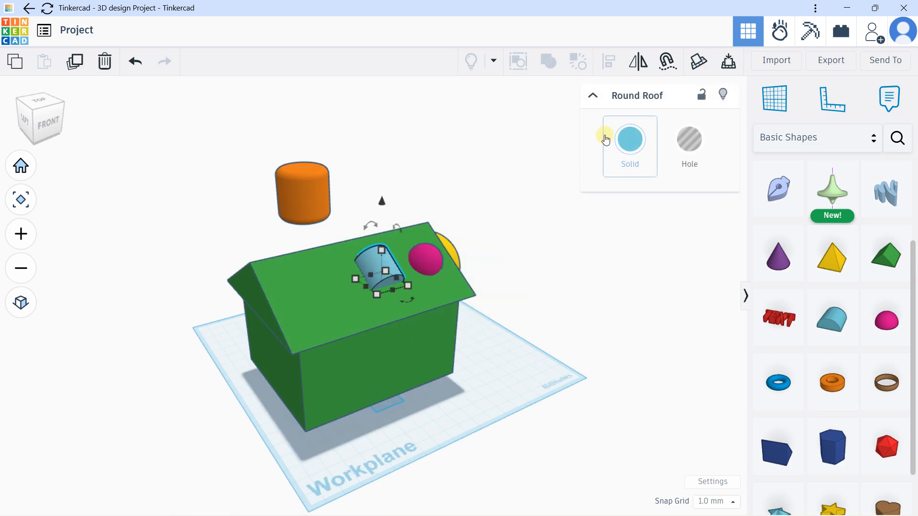
Place a blue torus beside the workplane, to the right of the house
{"action": "scroll", "coordinate": [487, 290], "scroll_direction": "down", "scroll_amount": 3}
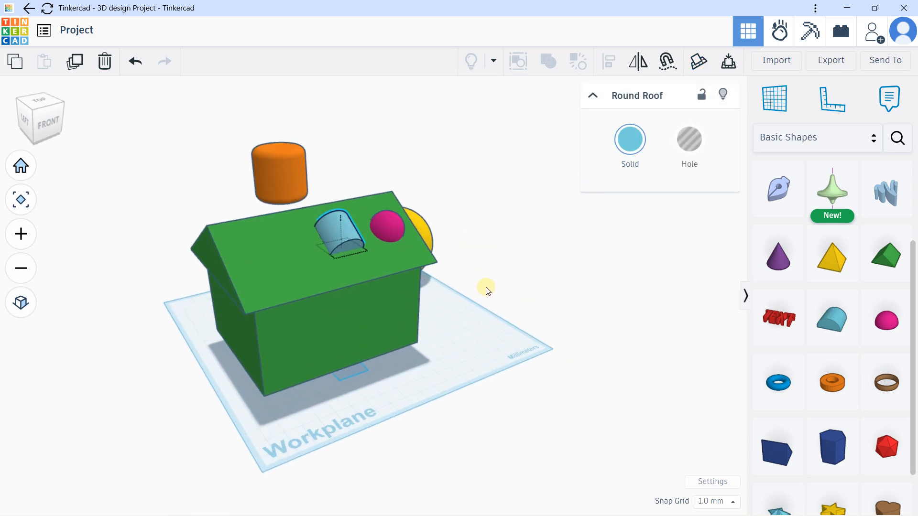
{"action": "scroll", "coordinate": [874, 314], "scroll_direction": "down", "scroll_amount": 1}
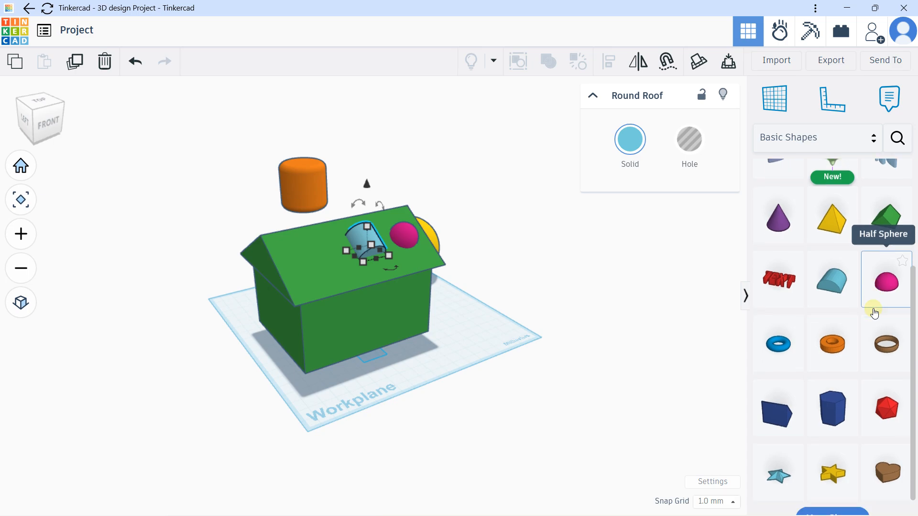
{"action": "left_click_drag", "start_coordinate": [778, 322], "coordinate": [564, 281]}
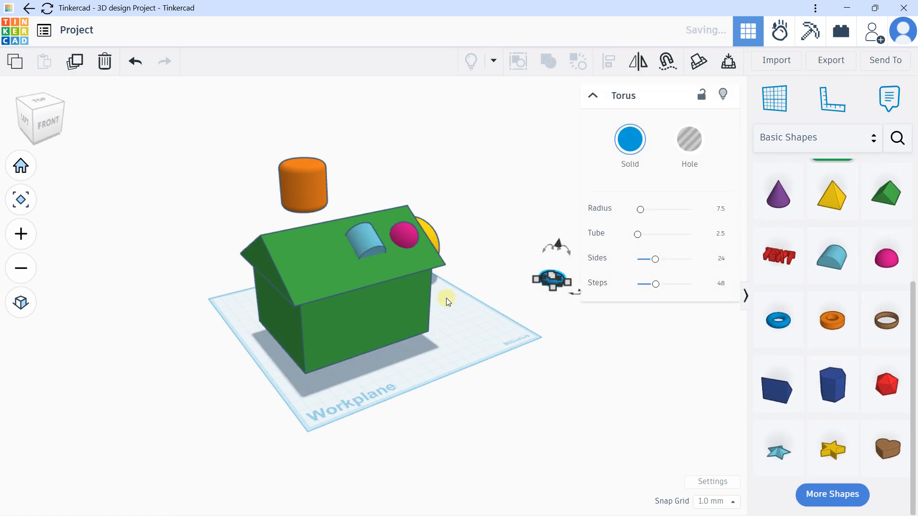
{"action": "right_click_drag", "start_coordinate": [504, 296], "coordinate": [510, 287]}
{"action": "middle_click_drag", "start_coordinate": [510, 287], "coordinate": [292, 237]}
{"action": "right_click_drag", "start_coordinate": [324, 266], "coordinate": [457, 257]}
Set the torus's radius to 38.567, tube to 10.434, sides to 64 and steps to 7
{"action": "left_click_drag", "start_coordinate": [642, 212], "coordinate": [653, 234]}
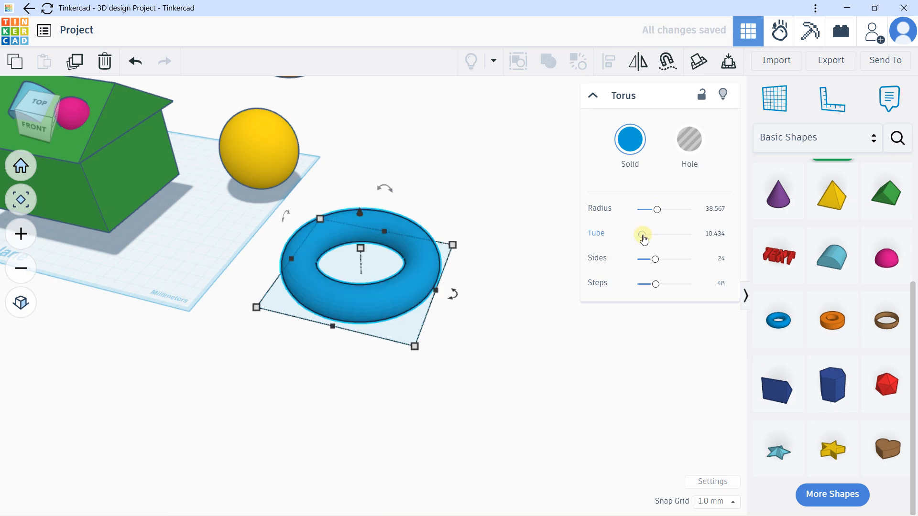
{"action": "scroll", "coordinate": [424, 268], "scroll_direction": "up", "scroll_amount": 2}
{"action": "left_click_drag", "start_coordinate": [654, 261], "coordinate": [715, 253]}
{"action": "left_click", "coordinate": [654, 284]}
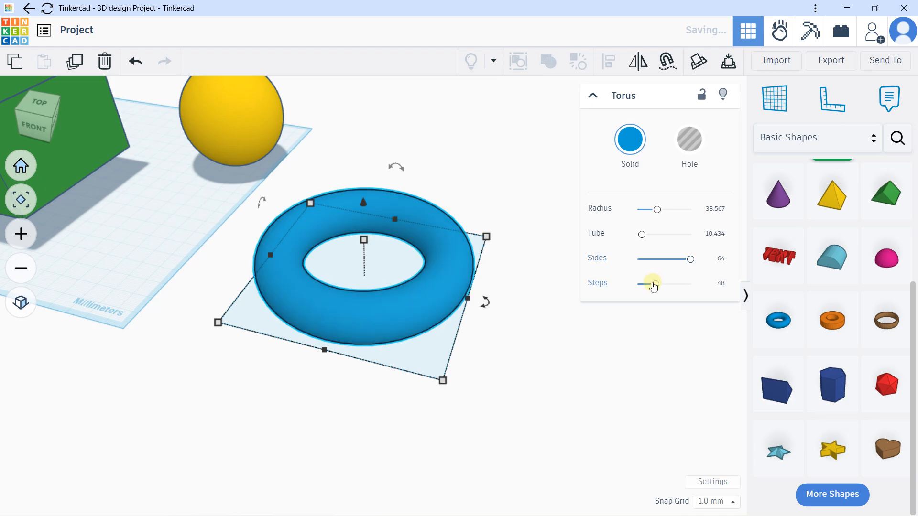
{"action": "left_click_drag", "start_coordinate": [655, 285], "coordinate": [634, 273]}
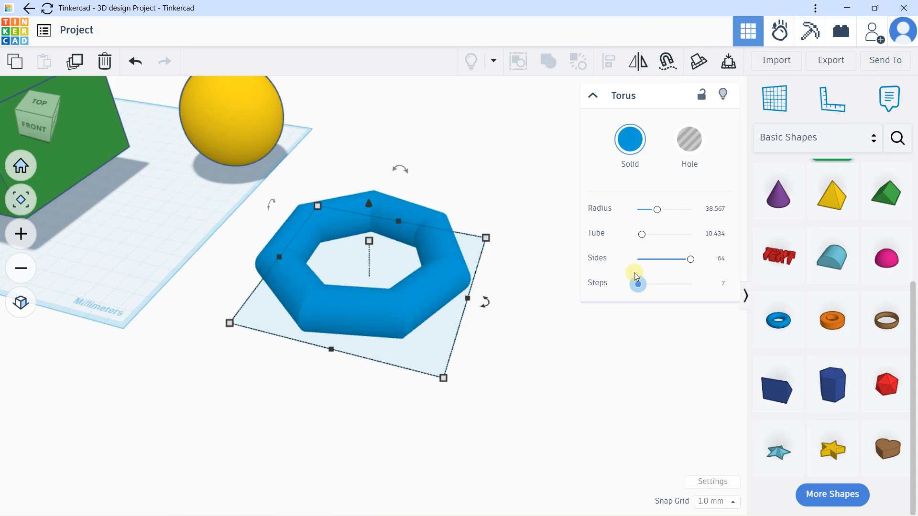
Make the blue torus taller and set its tube to 5.267
{"action": "left_click", "coordinate": [369, 239]}
{"action": "left_click_drag", "start_coordinate": [369, 238], "coordinate": [384, 143]}
{"action": "right_click_drag", "start_coordinate": [384, 143], "coordinate": [476, 237]}
{"action": "left_click", "coordinate": [642, 234]}
{"action": "left_click_drag", "start_coordinate": [644, 239], "coordinate": [639, 235]}
{"action": "right_click_drag", "start_coordinate": [474, 366], "coordinate": [420, 205]}
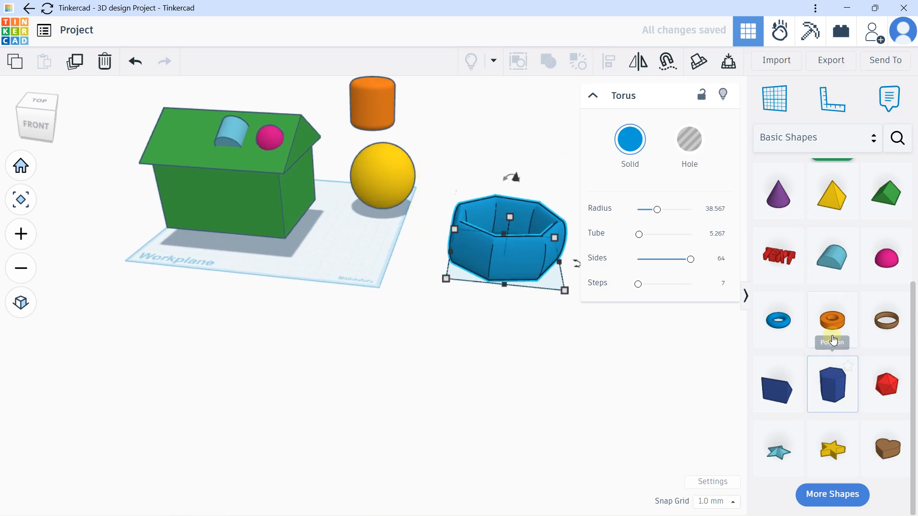
Place a blue polygon from the basic shapes just in front of the workplane, near the Workplane label
{"action": "left_click", "coordinate": [823, 488]}
{"action": "scroll", "coordinate": [823, 455], "scroll_direction": "down", "scroll_amount": 1}
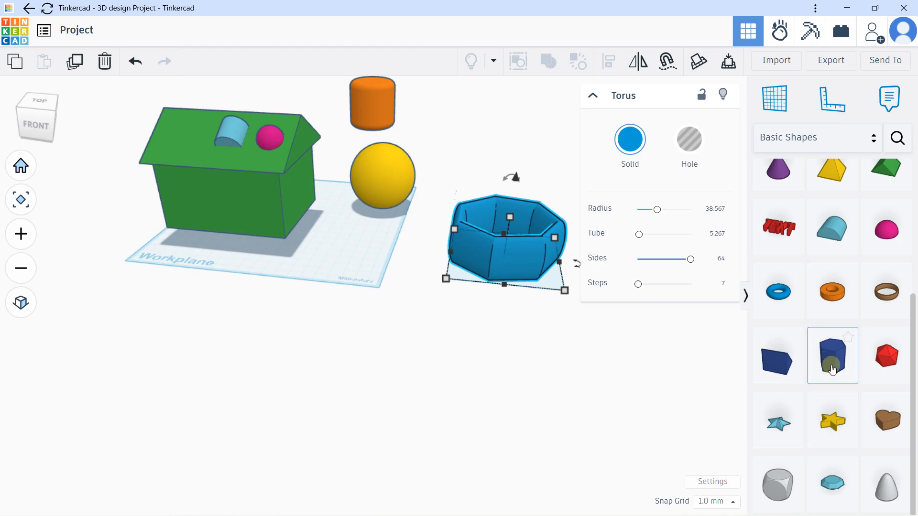
{"action": "left_click", "coordinate": [832, 369]}
{"action": "left_click", "coordinate": [191, 299]}
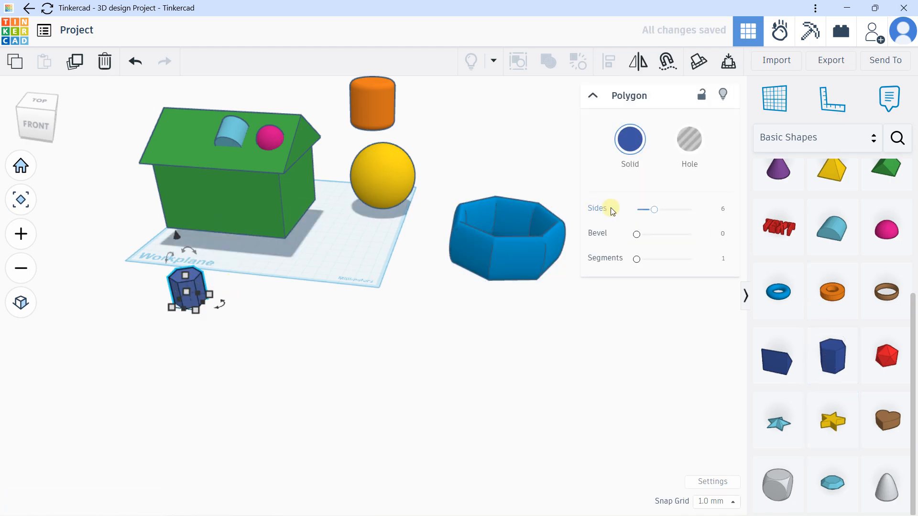
Set the polygon's sides to 12, bevel to 2.5 and segments to 10
{"action": "scroll", "coordinate": [162, 286], "scroll_direction": "up", "scroll_amount": 5}
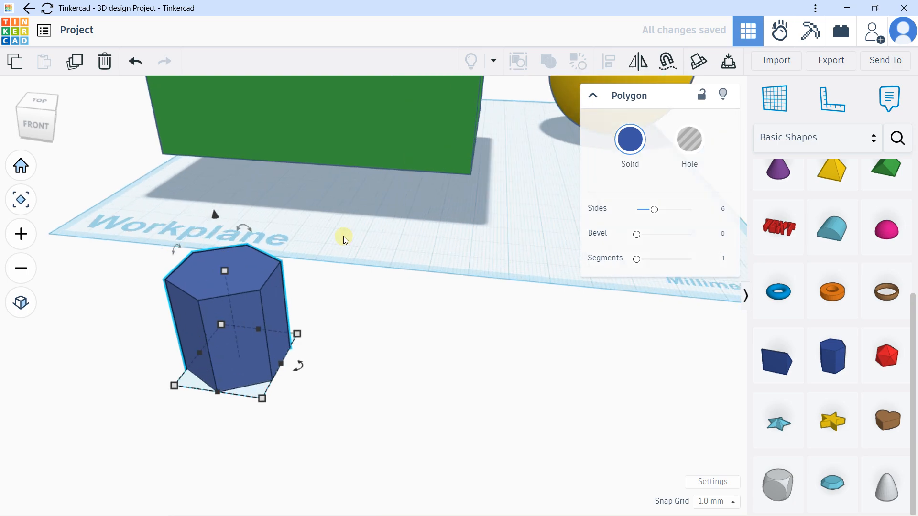
{"action": "left_click_drag", "start_coordinate": [635, 213], "coordinate": [746, 201]}
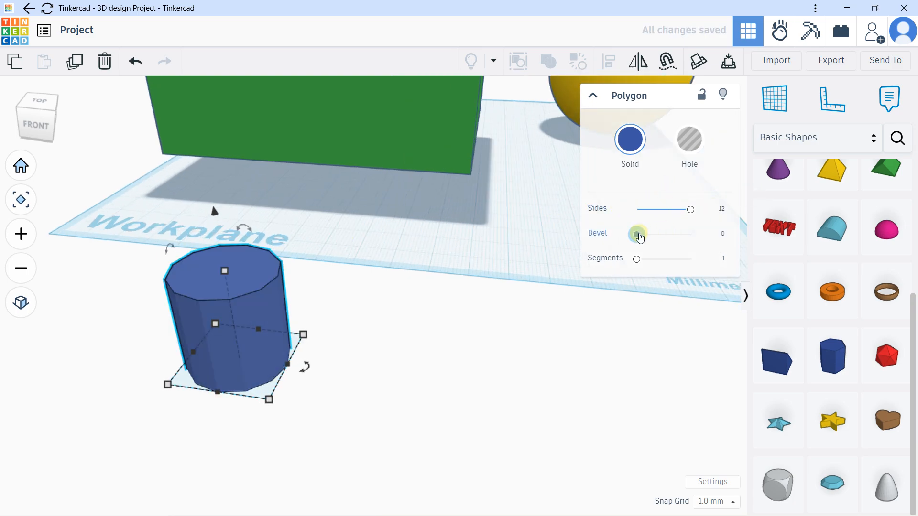
{"action": "left_click_drag", "start_coordinate": [640, 236], "coordinate": [722, 232]}
{"action": "left_click_drag", "start_coordinate": [638, 259], "coordinate": [710, 249]}
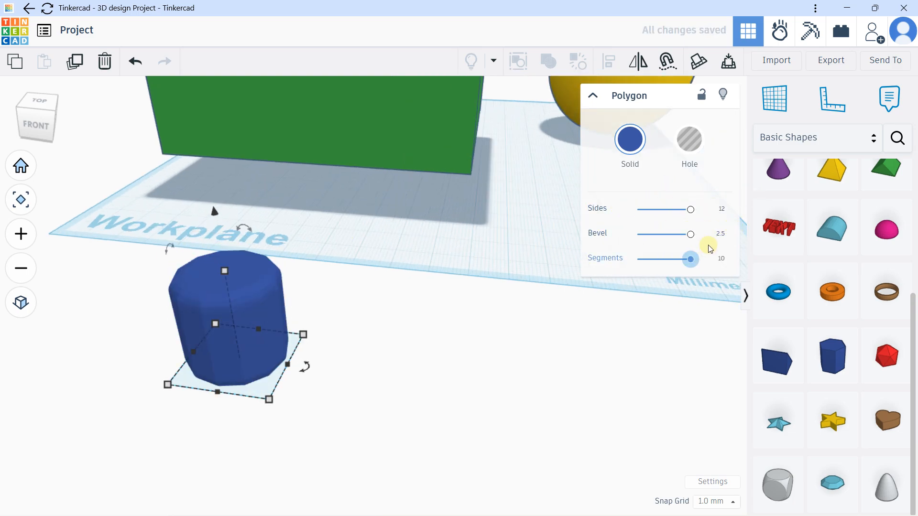
{"action": "scroll", "coordinate": [225, 282], "scroll_direction": "up", "scroll_amount": 5}
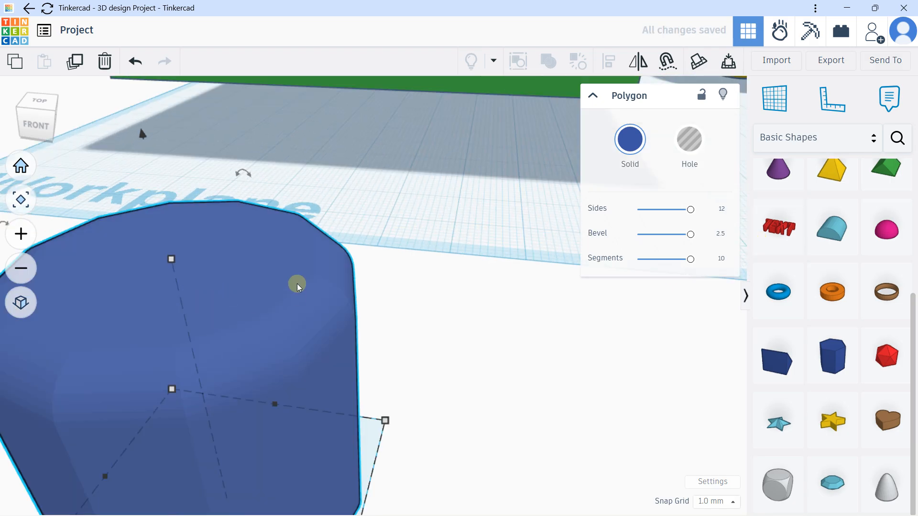
{"action": "scroll", "coordinate": [297, 283], "scroll_direction": "down", "scroll_amount": 5}
{"action": "scroll", "coordinate": [297, 283], "scroll_direction": "down", "scroll_amount": 5}
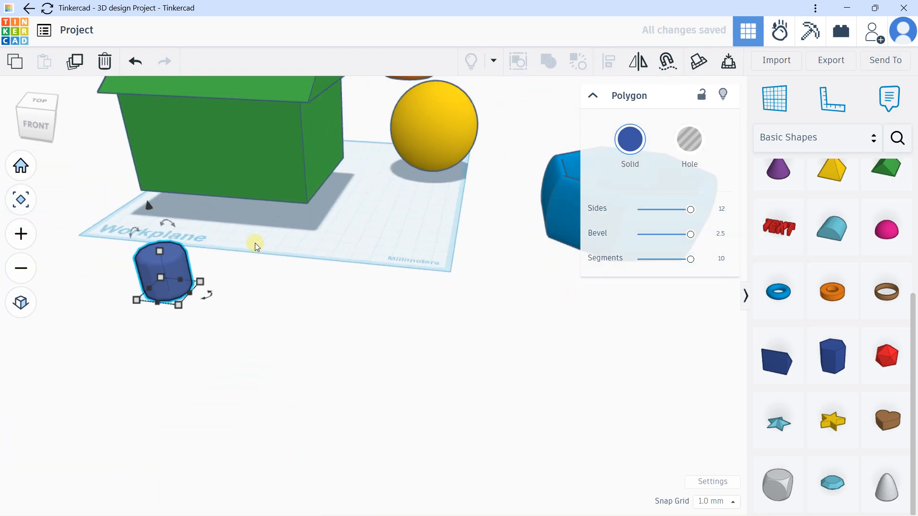
Place a red text shape in front of the workplane, near its Millimeters label
{"action": "right_click_drag", "start_coordinate": [269, 229], "coordinate": [266, 236]}
{"action": "scroll", "coordinate": [267, 234], "scroll_direction": "down", "scroll_amount": 2}
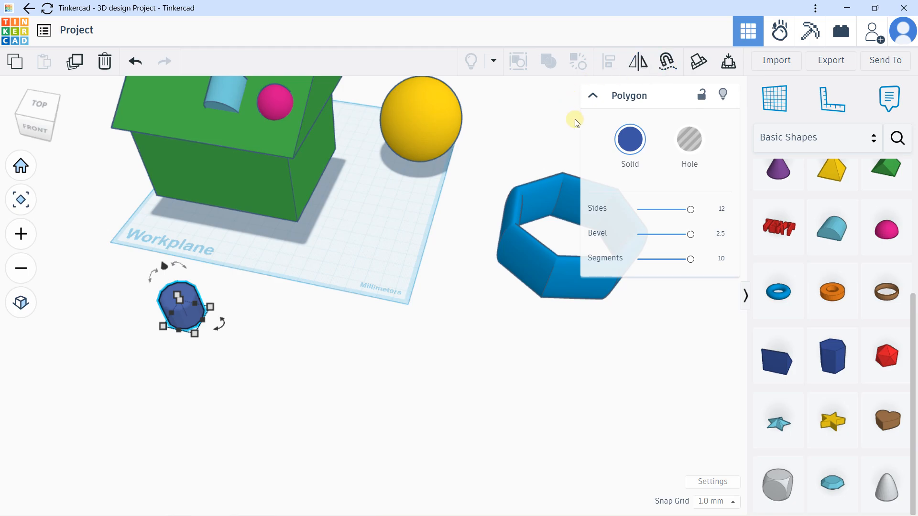
{"action": "left_click", "coordinate": [787, 235]}
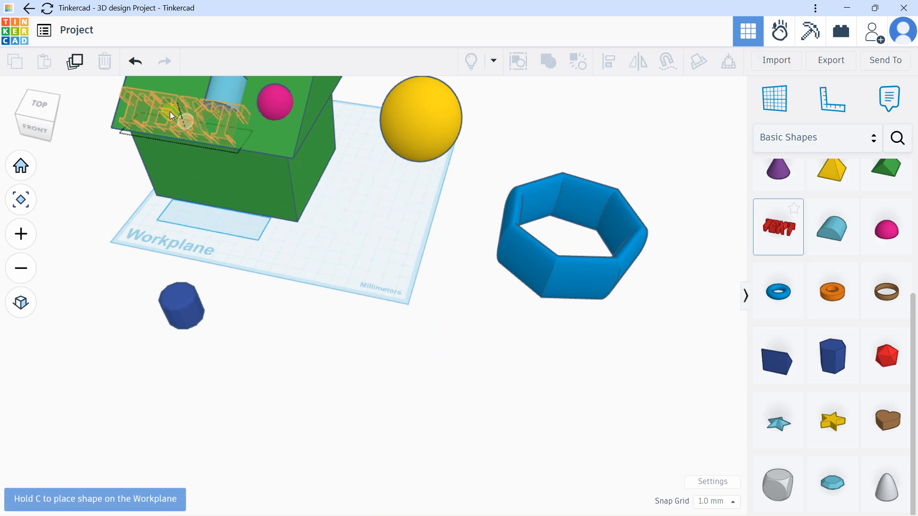
{"action": "left_click_drag", "start_coordinate": [504, 263], "coordinate": [371, 343]}
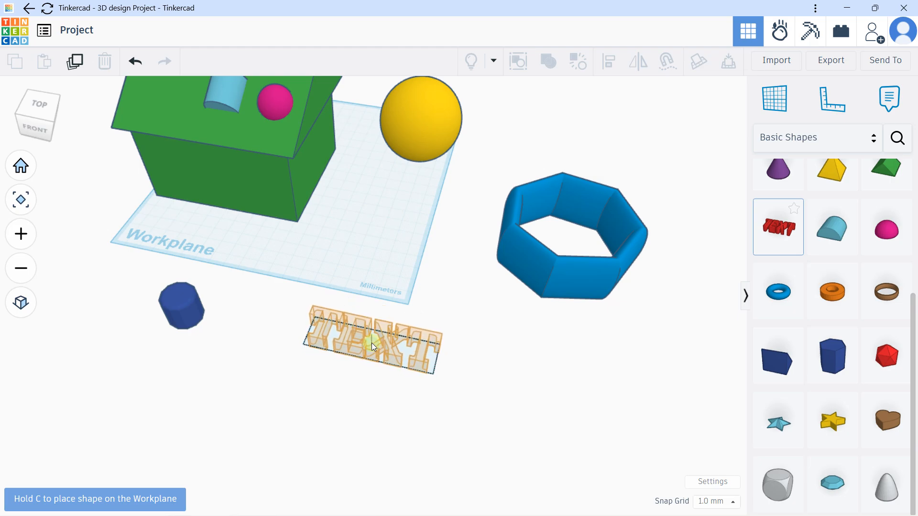
{"action": "scroll", "coordinate": [340, 315], "scroll_direction": "up", "scroll_amount": 1}
Change the text shape's wording to CONTENT
{"action": "left_click", "coordinate": [650, 208]}
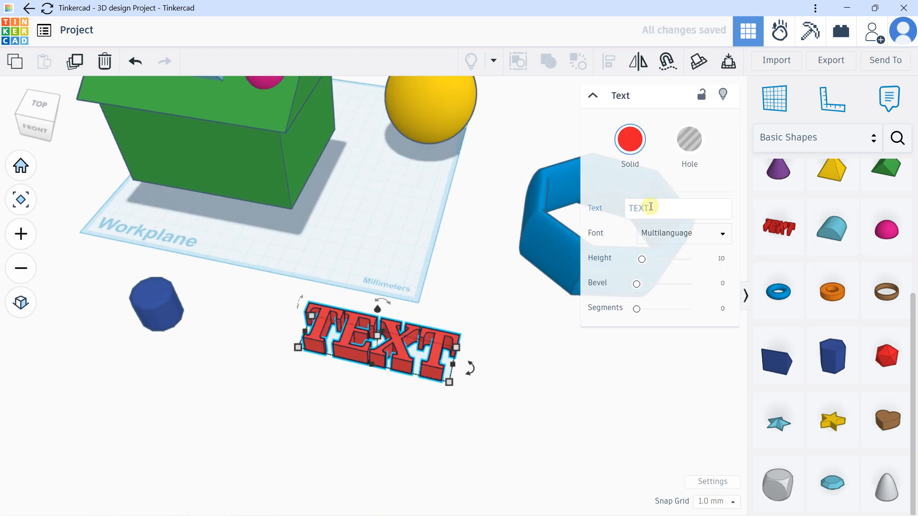
{"action": "key", "text": "BackSpace"}
{"action": "key", "text": "BackSpace"}
{"action": "key", "text": "BackSpace"}
{"action": "key", "text": "BackSpace"}
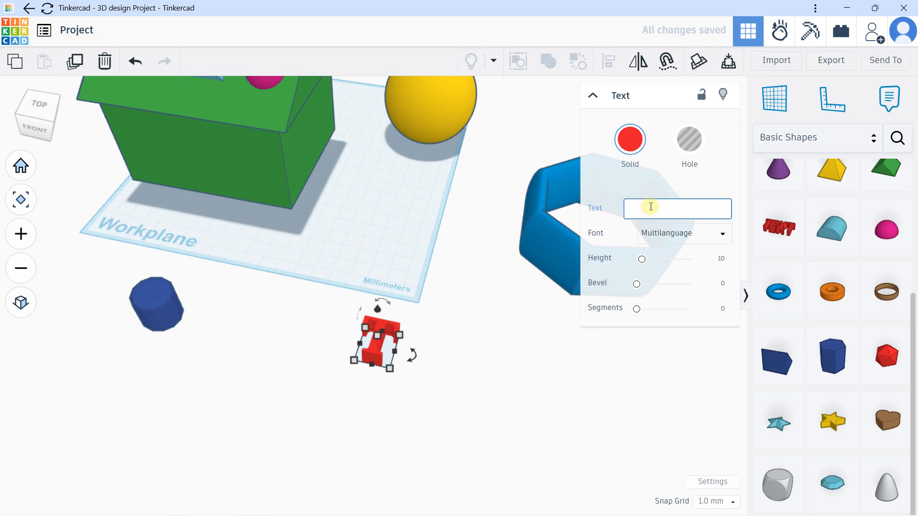
{"action": "type", "text": "cONTENT"}
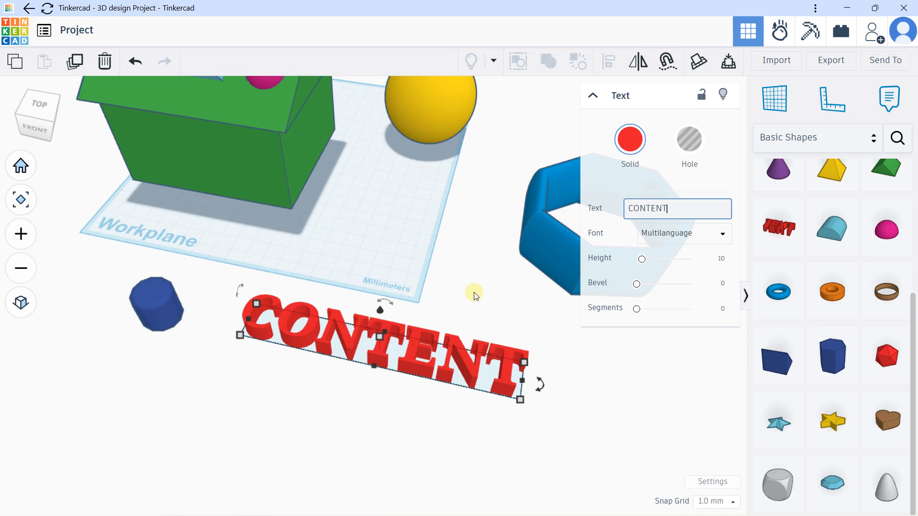
Keep the Multilanguage font and set the text's height to 7.564, bevel to 0.761 and segments to 5
{"action": "left_click", "coordinate": [694, 238]}
{"action": "left_click", "coordinate": [681, 234]}
{"action": "left_click", "coordinate": [679, 235]}
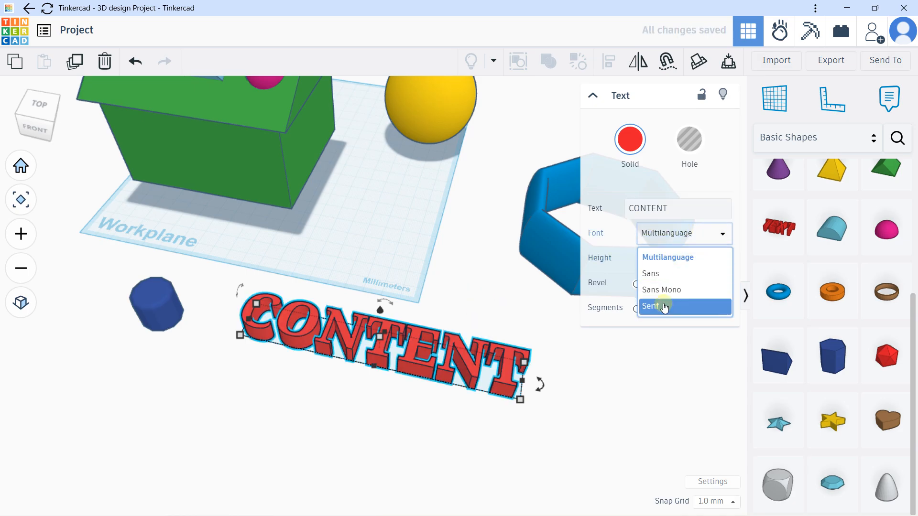
{"action": "left_click", "coordinate": [662, 258]}
{"action": "left_click_drag", "start_coordinate": [641, 260], "coordinate": [651, 285]}
{"action": "scroll", "coordinate": [460, 366], "scroll_direction": "up", "scroll_amount": 6}
{"action": "scroll", "coordinate": [442, 374], "scroll_direction": "up", "scroll_amount": 3}
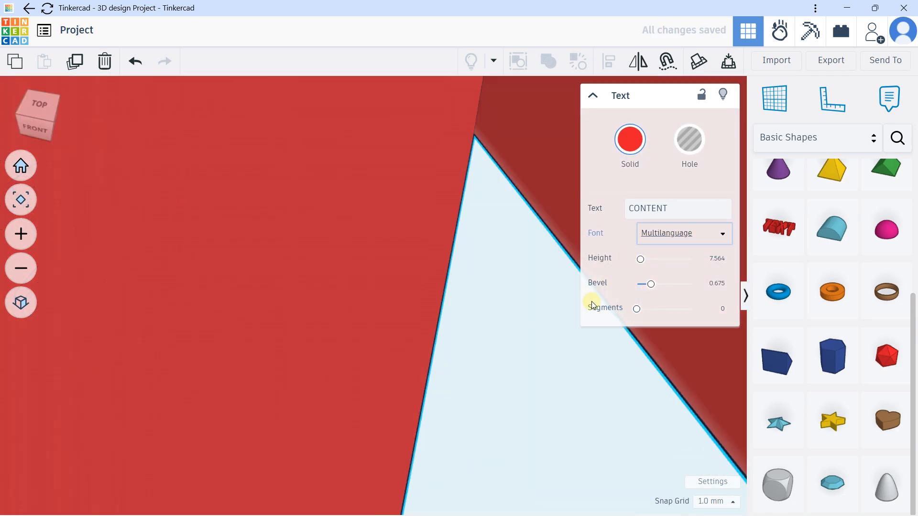
{"action": "scroll", "coordinate": [435, 340], "scroll_direction": "down", "scroll_amount": 8}
{"action": "left_click_drag", "start_coordinate": [649, 295], "coordinate": [746, 289]}
{"action": "mouse_move", "coordinate": [691, 284]}
{"action": "left_mouse_down"}
{"action": "mouse_move", "coordinate": [649, 285]}
{"action": "mouse_move", "coordinate": [655, 288]}
{"action": "mouse_move", "coordinate": [637, 309]}
{"action": "mouse_move", "coordinate": [769, 295]}
{"action": "left_mouse_up"}
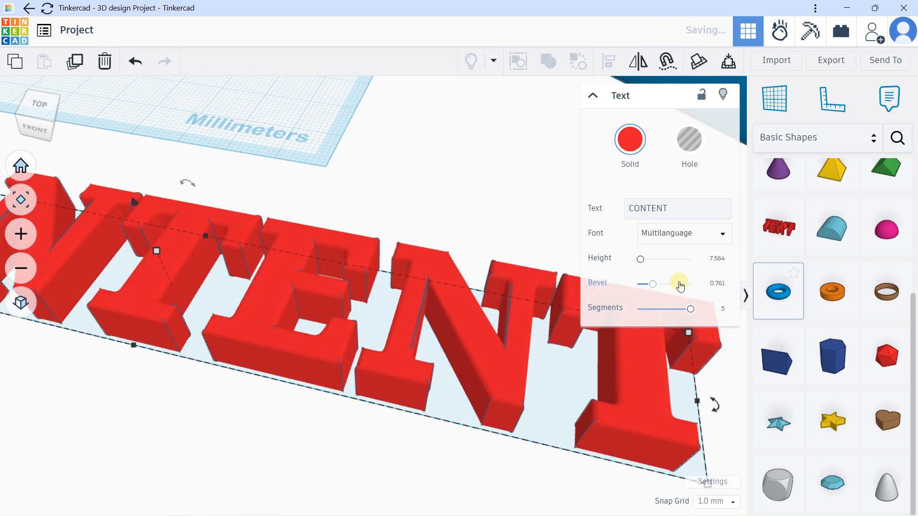
Rotate the CONTENT text about its long axis so that the letters stand upright
{"action": "scroll", "coordinate": [426, 320], "scroll_direction": "down", "scroll_amount": 5}
{"action": "right_click_drag", "start_coordinate": [426, 318], "coordinate": [404, 306]}
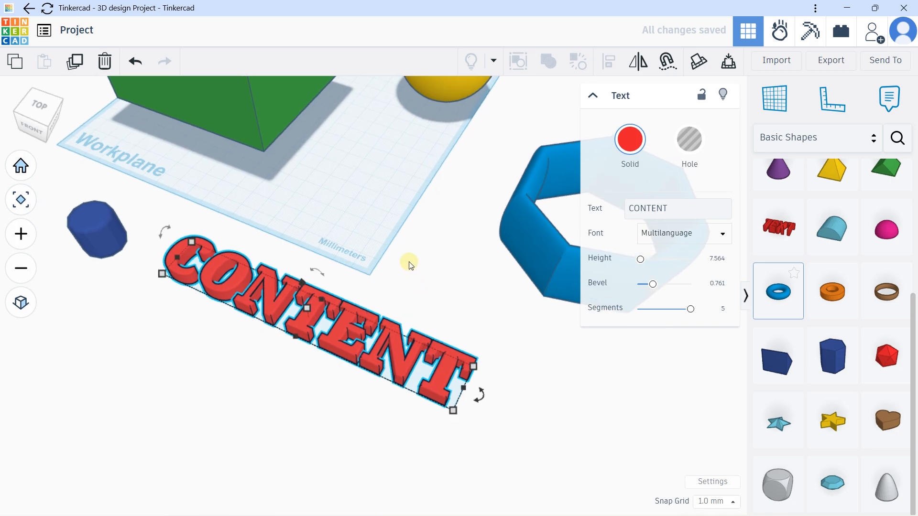
{"action": "left_click", "coordinate": [314, 297]}
{"action": "left_click_drag", "start_coordinate": [164, 233], "coordinate": [131, 295]}
{"action": "left_click", "coordinate": [282, 342]}
{"action": "mouse_move", "coordinate": [303, 326]}
{"action": "left_mouse_down"}
{"action": "mouse_move", "coordinate": [257, 383]}
{"action": "mouse_move", "coordinate": [314, 313]}
{"action": "mouse_move", "coordinate": [280, 359]}
{"action": "mouse_move", "coordinate": [308, 348]}
{"action": "mouse_move", "coordinate": [307, 338]}
{"action": "left_mouse_up"}
{"action": "right_click_drag", "start_coordinate": [346, 316], "coordinate": [431, 271]}
{"action": "right_click_drag", "start_coordinate": [508, 195], "coordinate": [418, 340]}
Stretch the upright CONTENT text to about 179 mm long and increase its vertical size
{"action": "left_click_drag", "start_coordinate": [422, 333], "coordinate": [487, 380]}
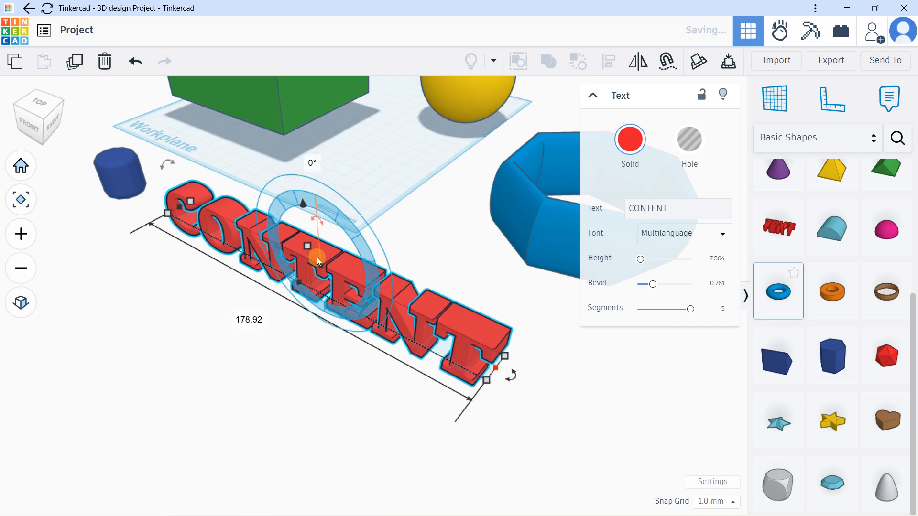
{"action": "left_click_drag", "start_coordinate": [307, 247], "coordinate": [309, 213]}
{"action": "right_click_drag", "start_coordinate": [308, 214], "coordinate": [467, 205]}
{"action": "scroll", "coordinate": [400, 242], "scroll_direction": "down", "scroll_amount": 2}
{"action": "right_click_drag", "start_coordinate": [401, 247], "coordinate": [415, 289]}
{"action": "scroll", "coordinate": [415, 263], "scroll_direction": "down", "scroll_amount": 2}
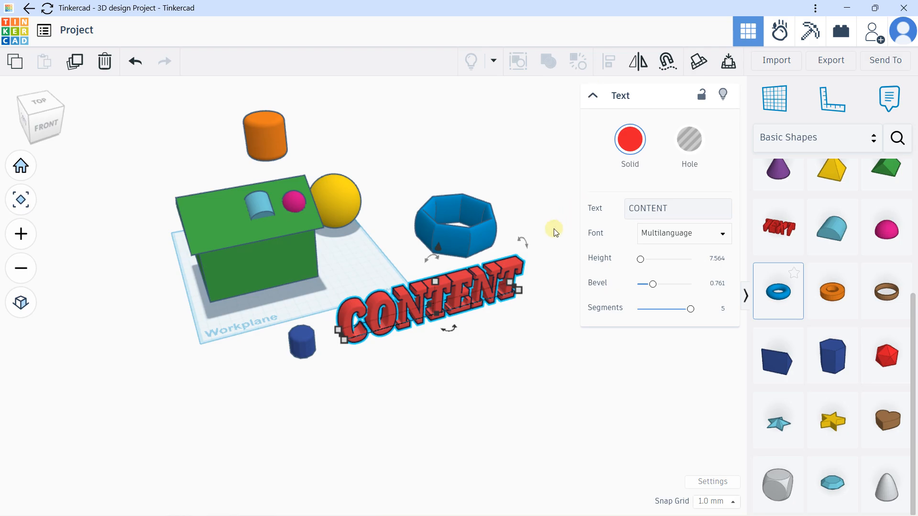
Delete the CONTENT text, the blue torus and the dark blue polygon
{"action": "left_click", "coordinate": [470, 264]}
{"action": "left_click", "coordinate": [465, 274]}
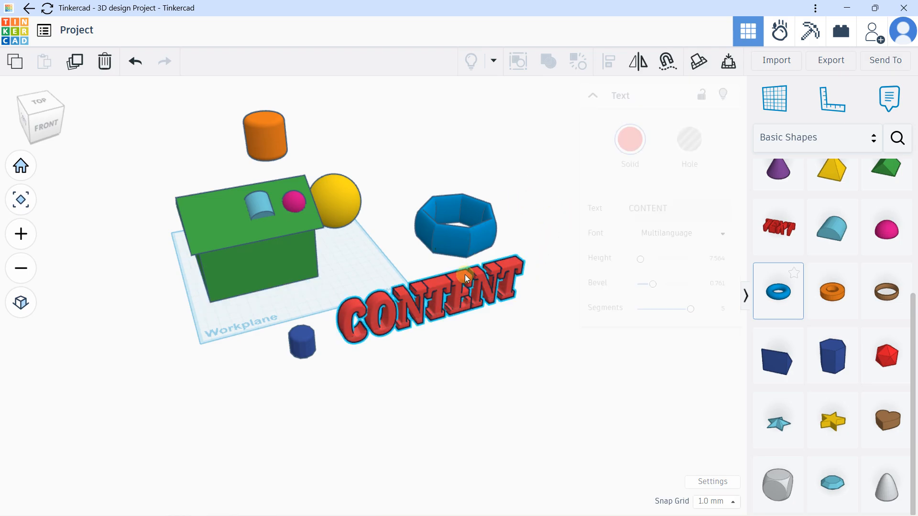
{"action": "key", "text": "Delete"}
{"action": "left_click", "coordinate": [463, 230]}
{"action": "key", "text": "Delete"}
{"action": "left_click", "coordinate": [308, 341]}
{"action": "key", "text": "Delete"}
Delete the green box, the green roof, and the round roof and half sphere placed on its slope
{"action": "left_click", "coordinate": [284, 246]}
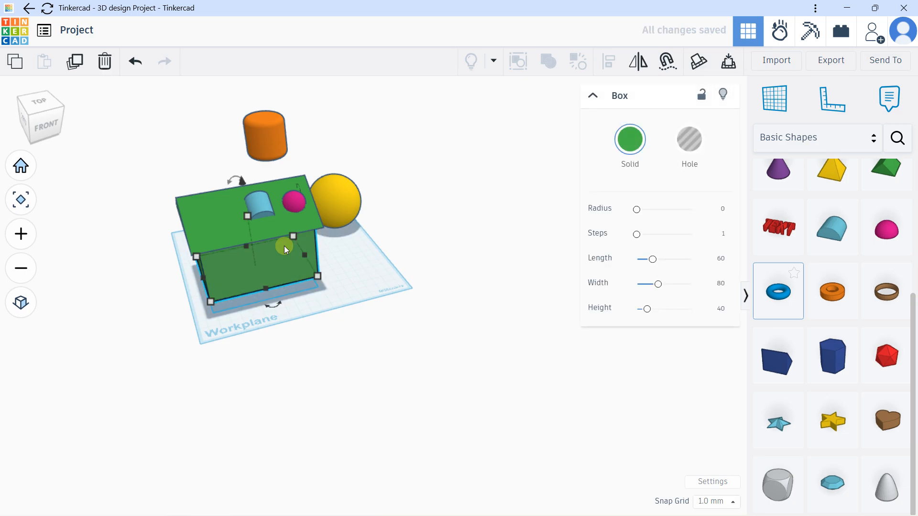
{"action": "key", "text": "Delete"}
{"action": "left_click", "coordinate": [211, 228]}
{"action": "right_click_drag", "start_coordinate": [212, 228], "coordinate": [257, 236]}
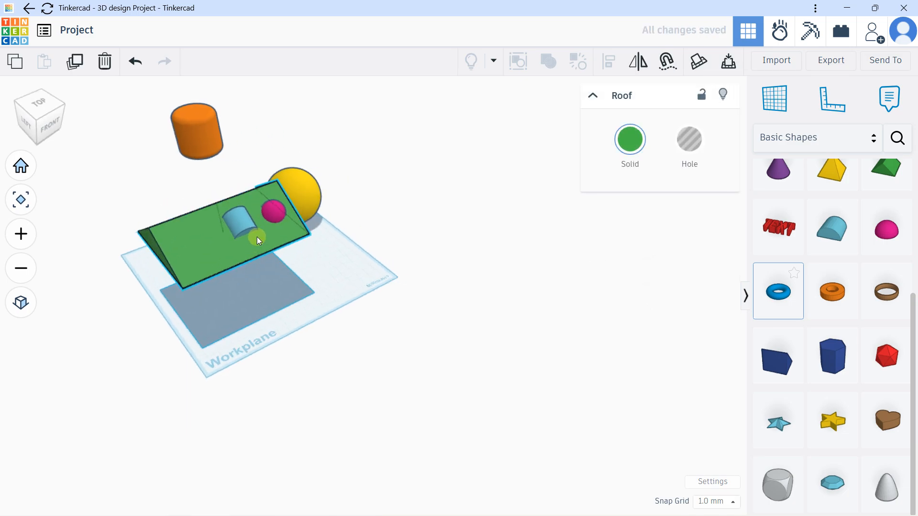
{"action": "key", "text": "Delete"}
{"action": "left_click", "coordinate": [243, 227]}
{"action": "key", "text": "Delete"}
{"action": "left_click", "coordinate": [267, 216]}
{"action": "key", "text": "Delete"}
Delete the yellow sphere and the orange cylinder to clear the workplane
{"action": "left_click", "coordinate": [279, 192]}
{"action": "key", "text": "Delete"}
{"action": "left_click", "coordinate": [199, 119]}
{"action": "key", "text": "Delete"}
{"action": "right_click_drag", "start_coordinate": [281, 180], "coordinate": [345, 195]}
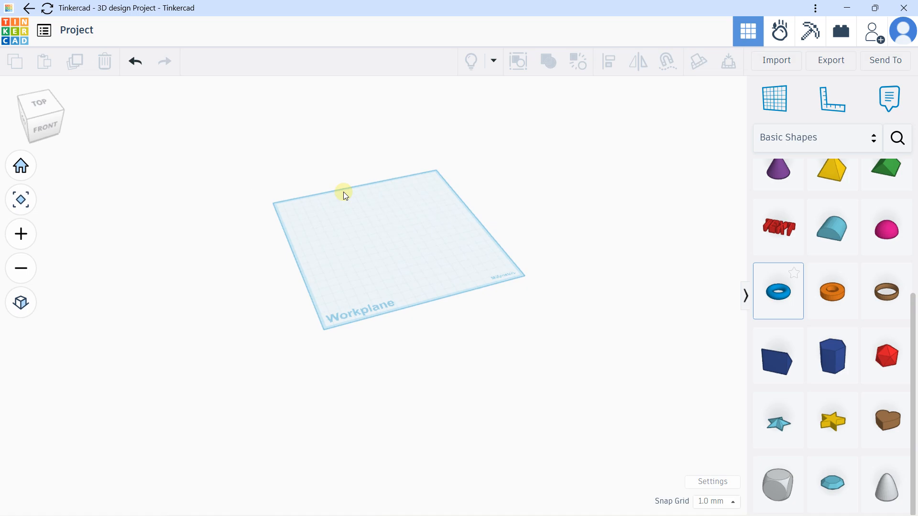
{"action": "scroll", "coordinate": [904, 214], "scroll_direction": "up", "scroll_amount": 5}
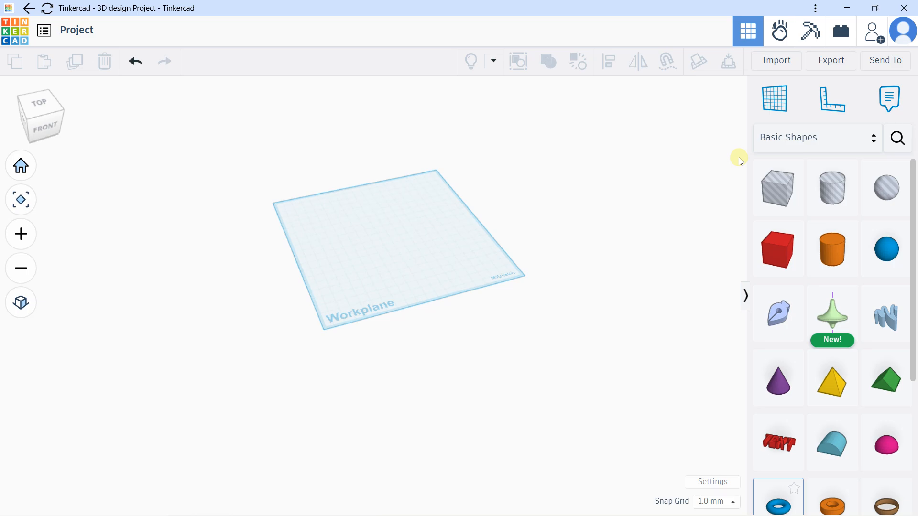
{"action": "key", "text": "Caps_Lock"}
{"action": "right_click_drag", "start_coordinate": [561, 185], "coordinate": [444, 201]}
{"action": "middle_click_drag", "start_coordinate": [442, 198], "coordinate": [419, 229]}
{"action": "scroll", "coordinate": [438, 208], "scroll_direction": "up", "scroll_amount": 1}
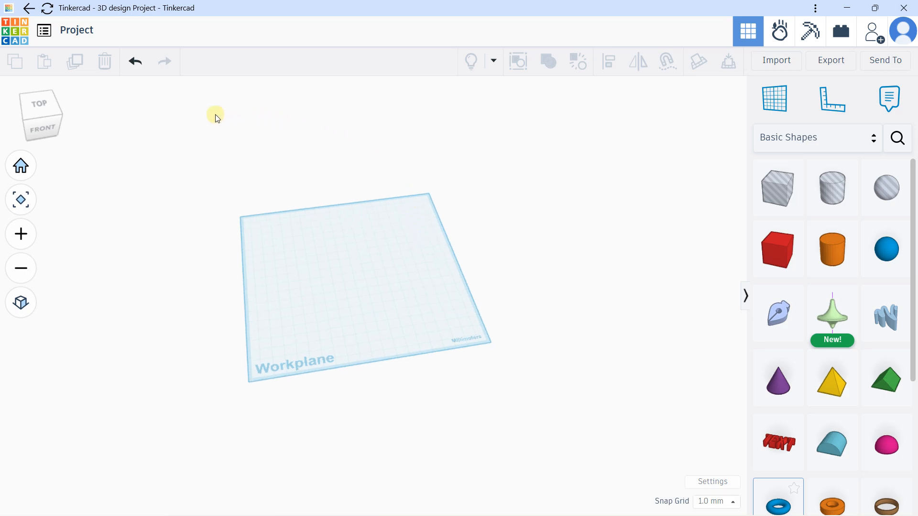